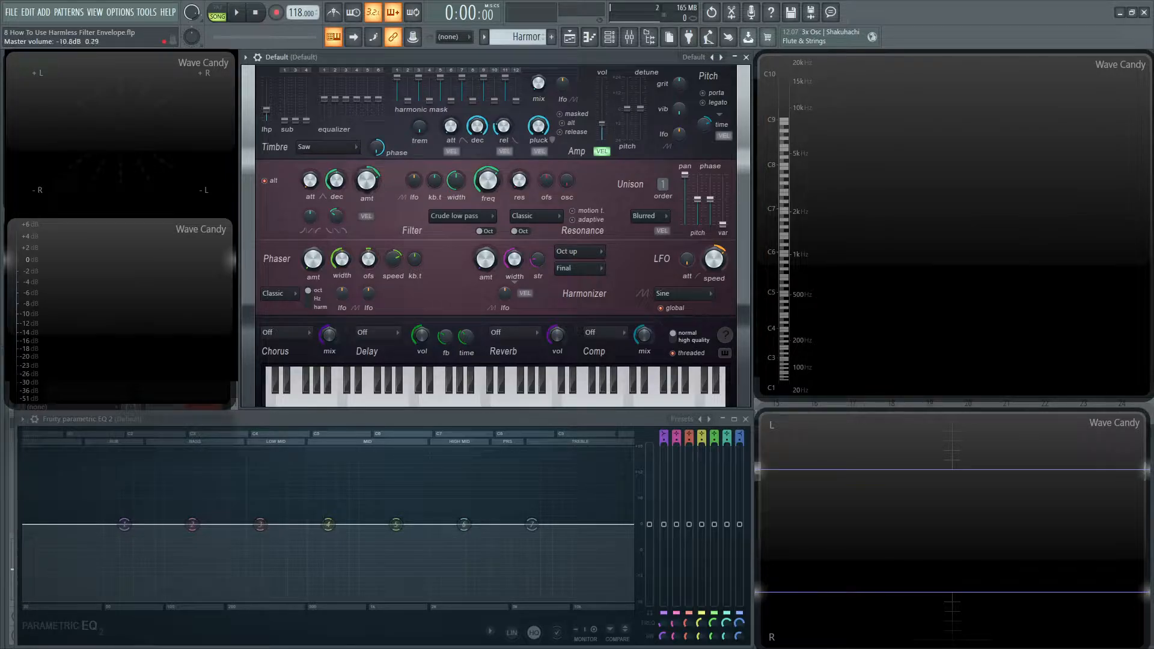
- Audition the A#4 note with the filter envelope amount at 0%, and raise the amount to hear the difference
{"action": "key", "text": "j"}
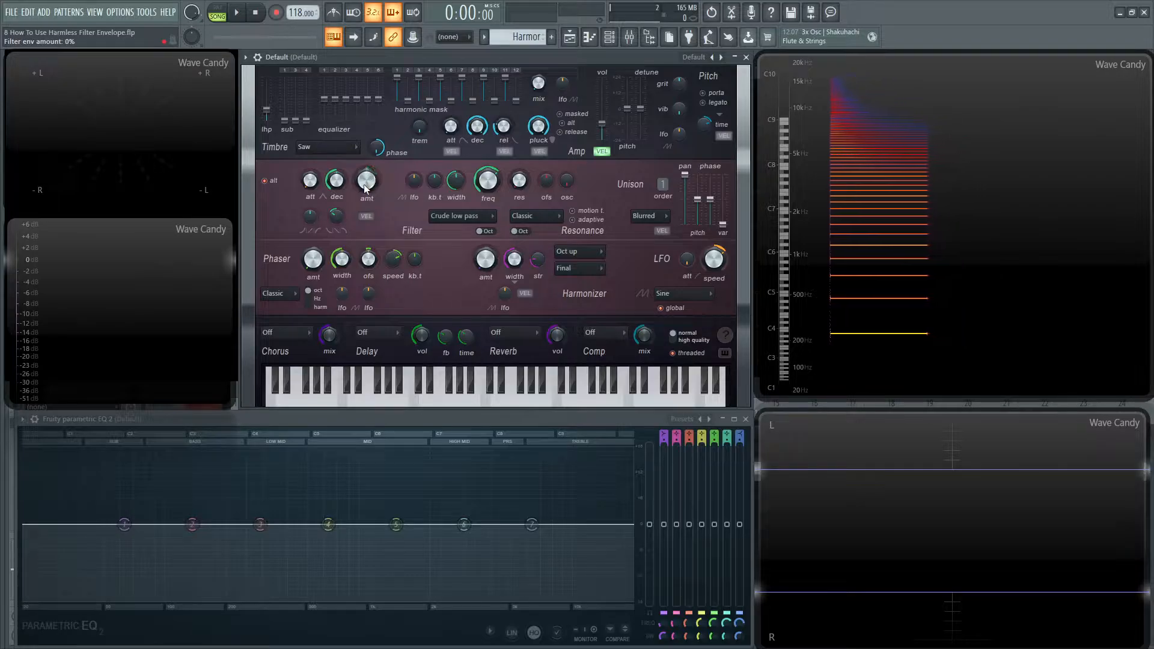
{"action": "key", "text": "j"}
{"action": "key", "text": "j"}
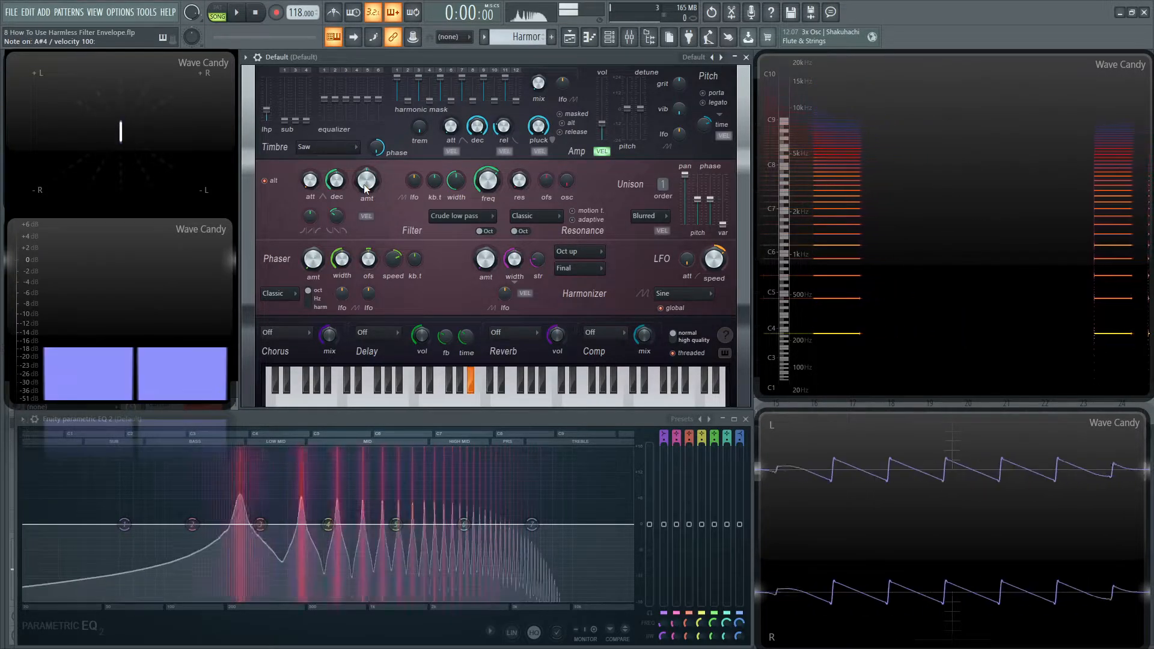
{"action": "left_click_drag", "start_coordinate": [364, 184], "coordinate": [364, 172]}
{"action": "key", "text": "j"}
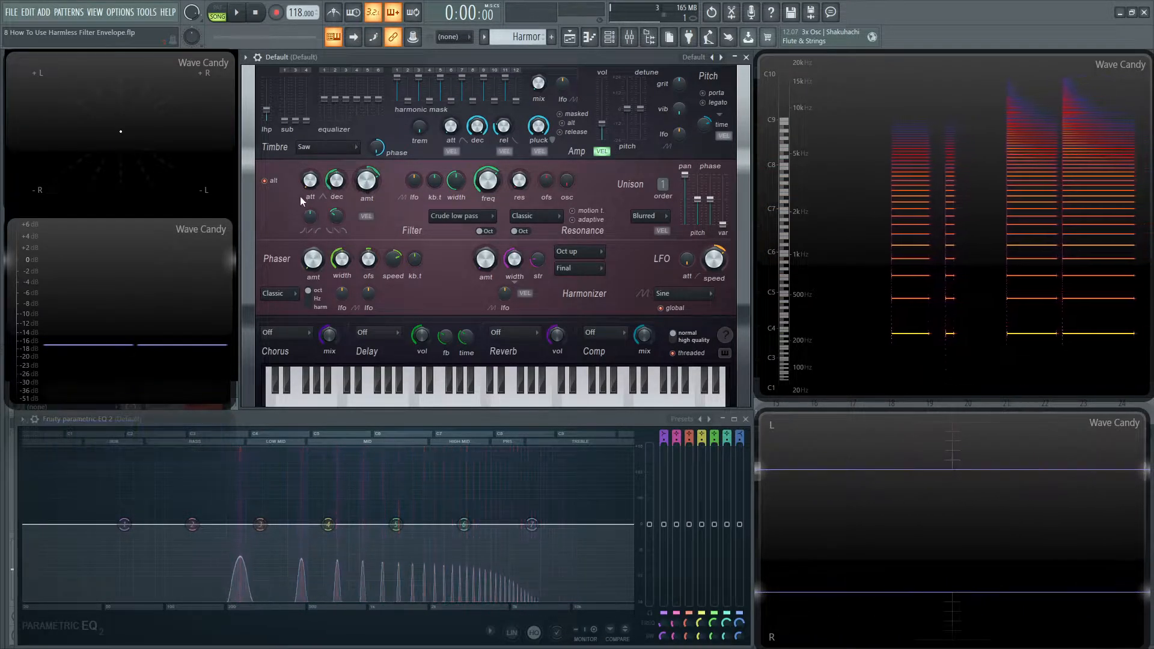
- Raise the filter envelope attack length to 2945 ms while auditioning the A#4 note
{"action": "key", "text": "j"}
{"action": "left_click_drag", "start_coordinate": [308, 186], "coordinate": [308, 174]}
{"action": "key", "text": "j"}
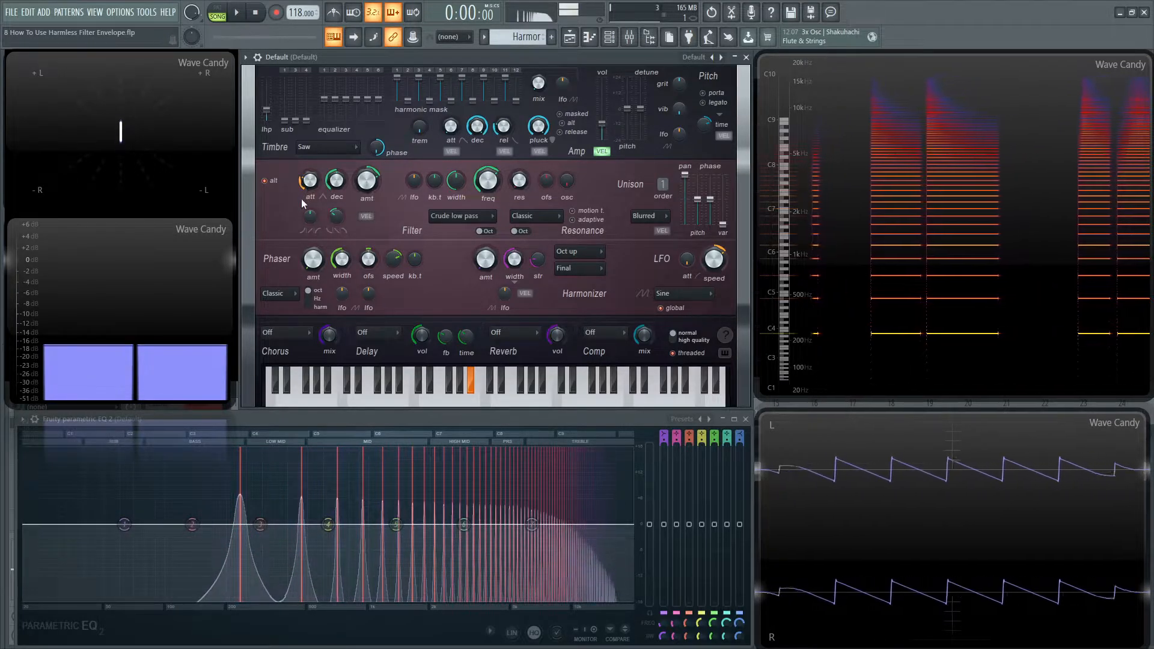
{"action": "key", "text": "j"}
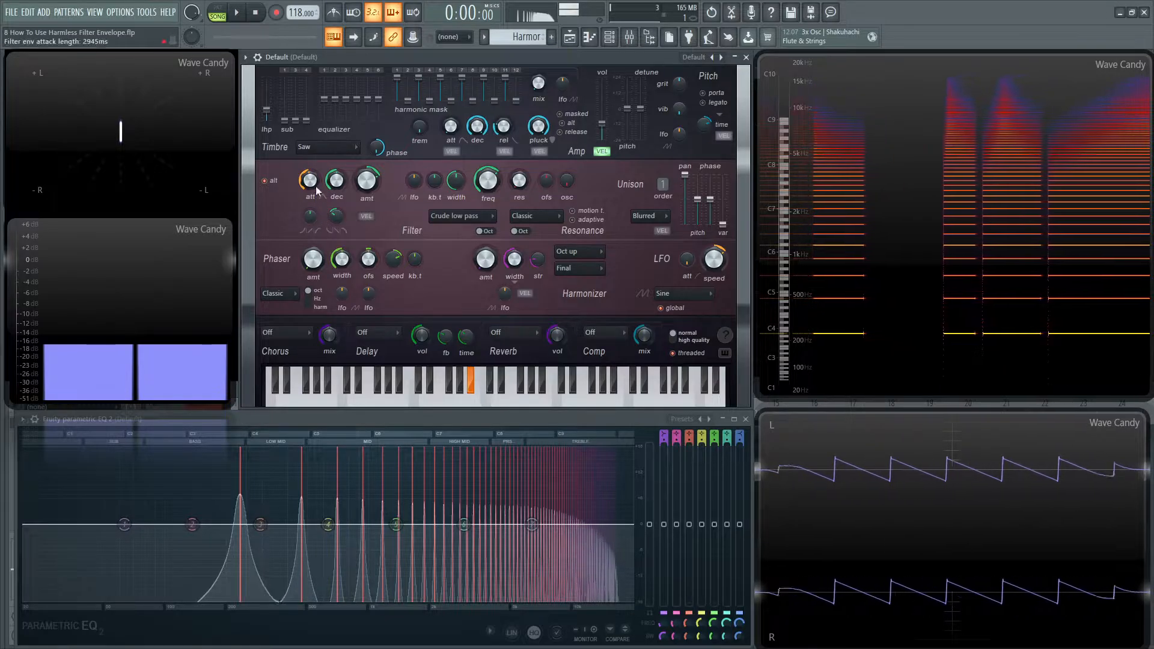
- Lengthen the filter envelope attack to 5788 ms and shorten it to about 2237 ms, auditioning A#4 at the different settings
{"action": "left_click_drag", "start_coordinate": [317, 191], "coordinate": [314, 184]}
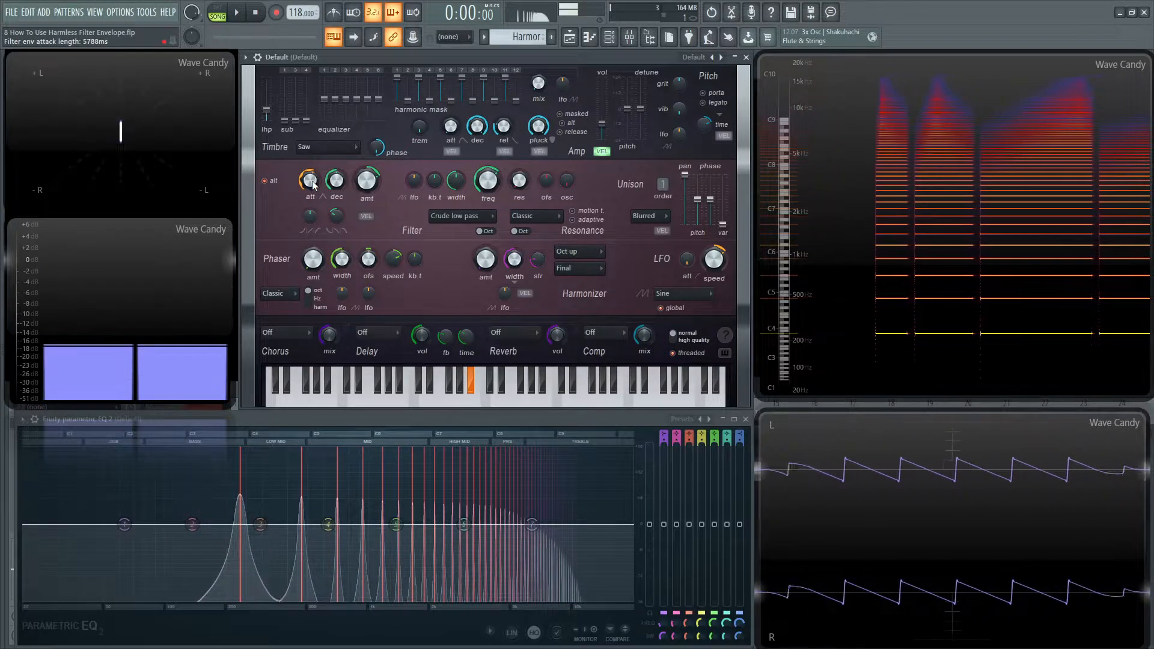
{"action": "left_click_drag", "start_coordinate": [314, 184], "coordinate": [314, 191]}
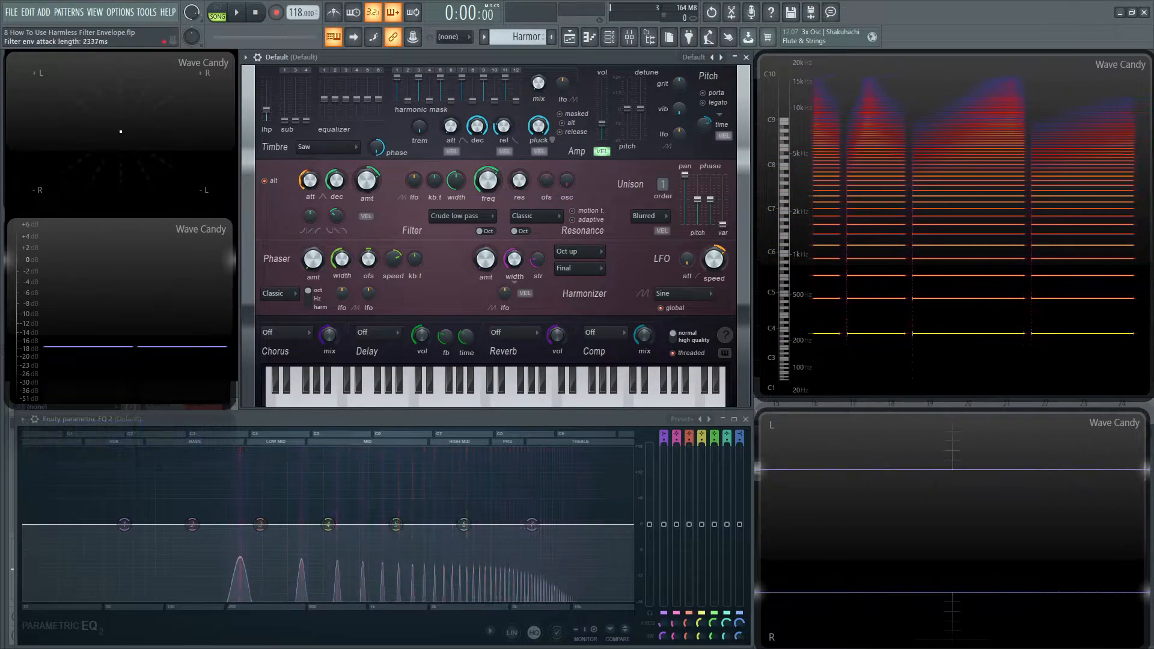
{"action": "key", "text": "j"}
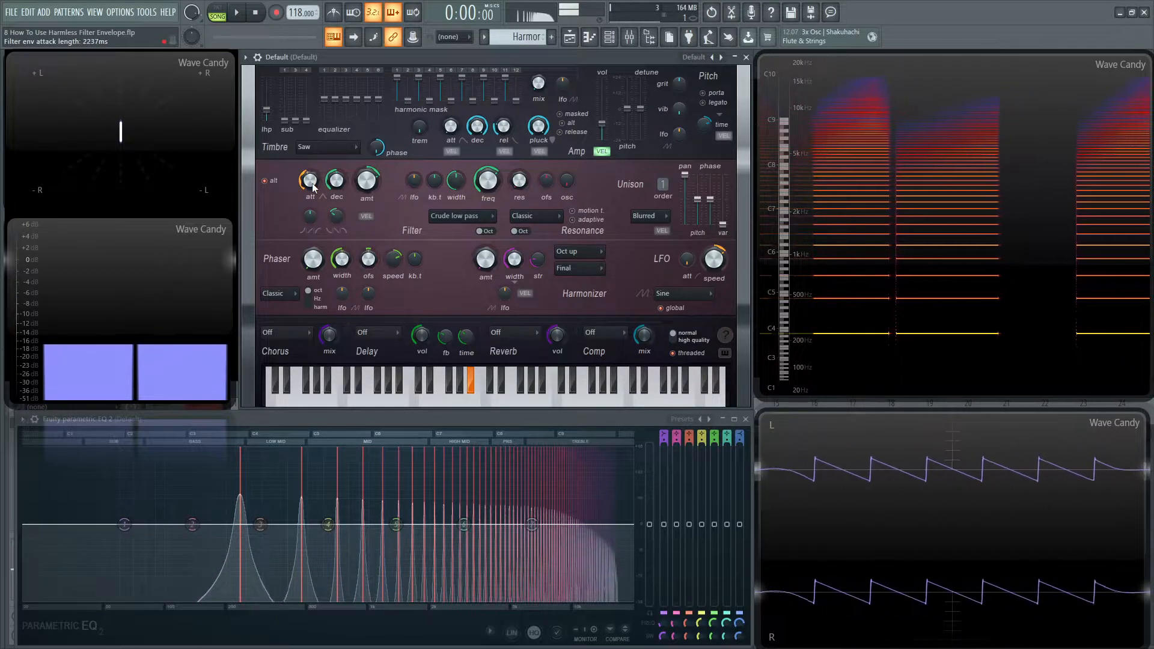
{"action": "key", "text": "j"}
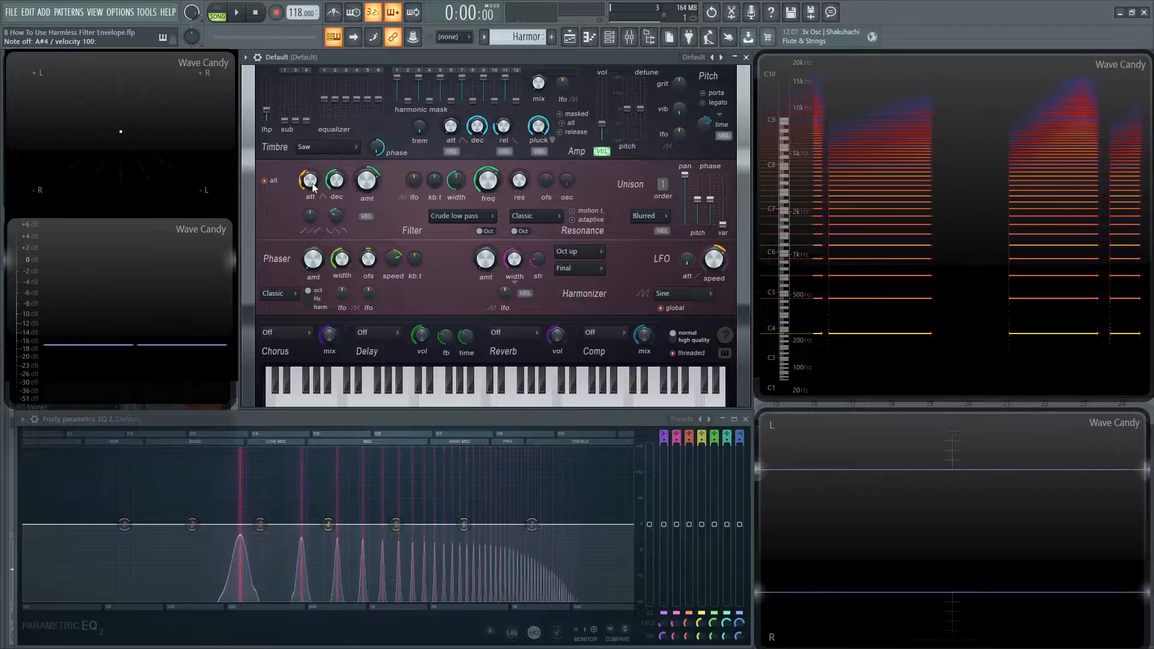
{"action": "left_click_drag", "start_coordinate": [316, 186], "coordinate": [316, 183]}
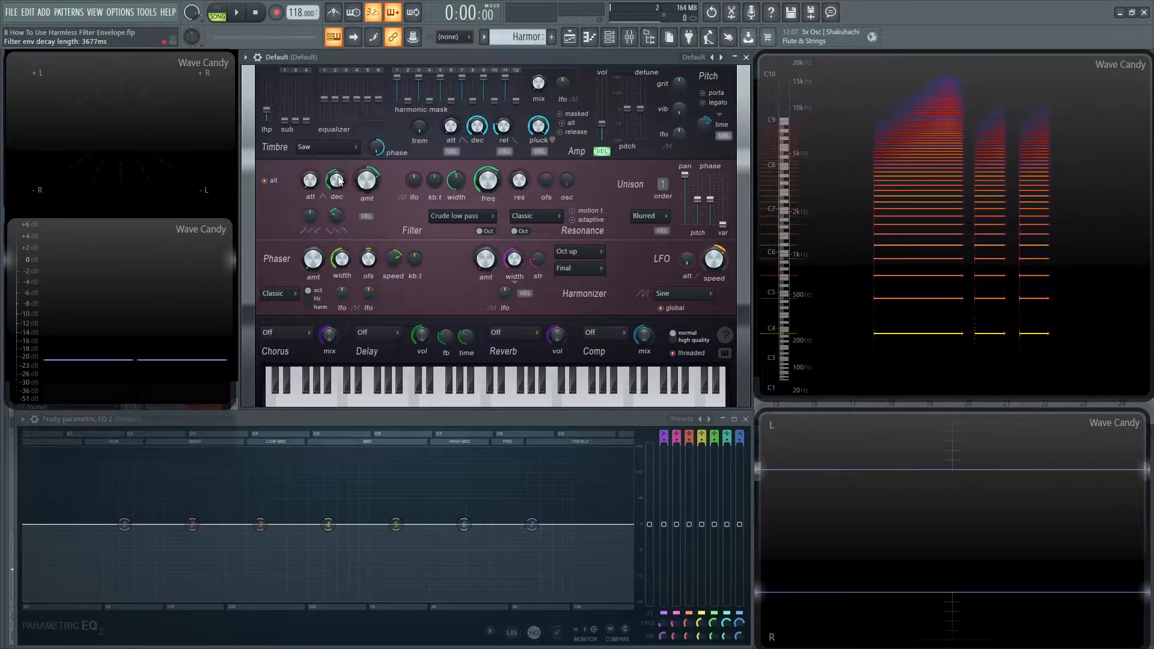
- Set the filter envelope decay and attack lengths to 0 ms and audition repeated A#4 notes
{"action": "key", "text": "j"}
{"action": "key", "text": "j"}
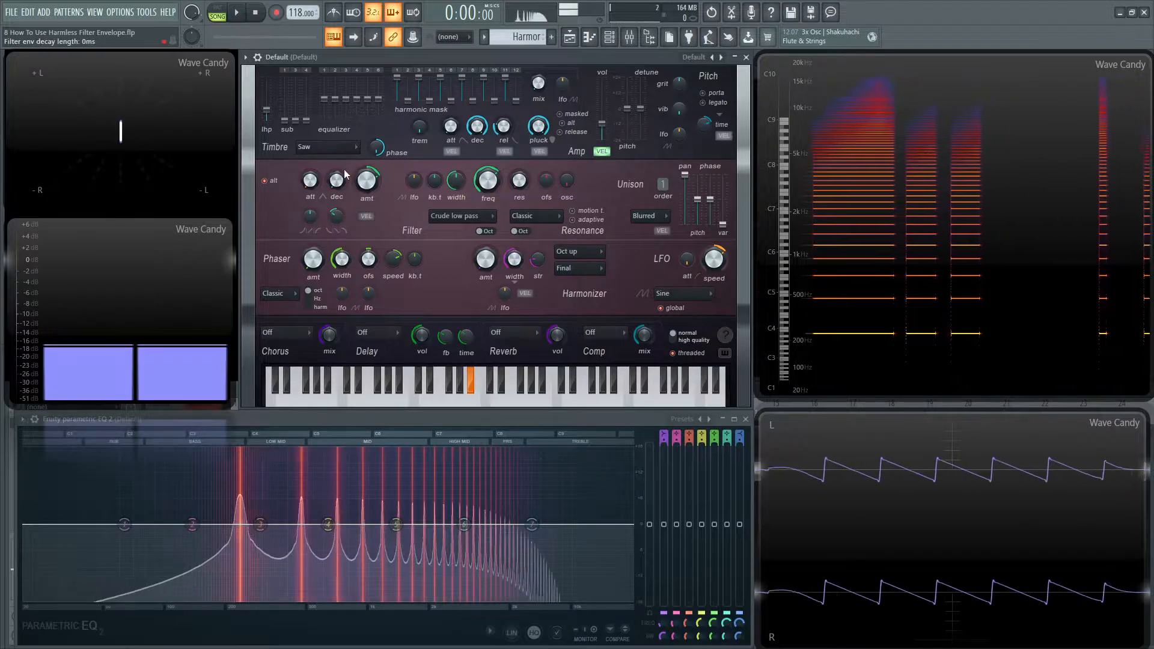
{"action": "key", "text": "j"}
{"action": "key", "text": "j"}
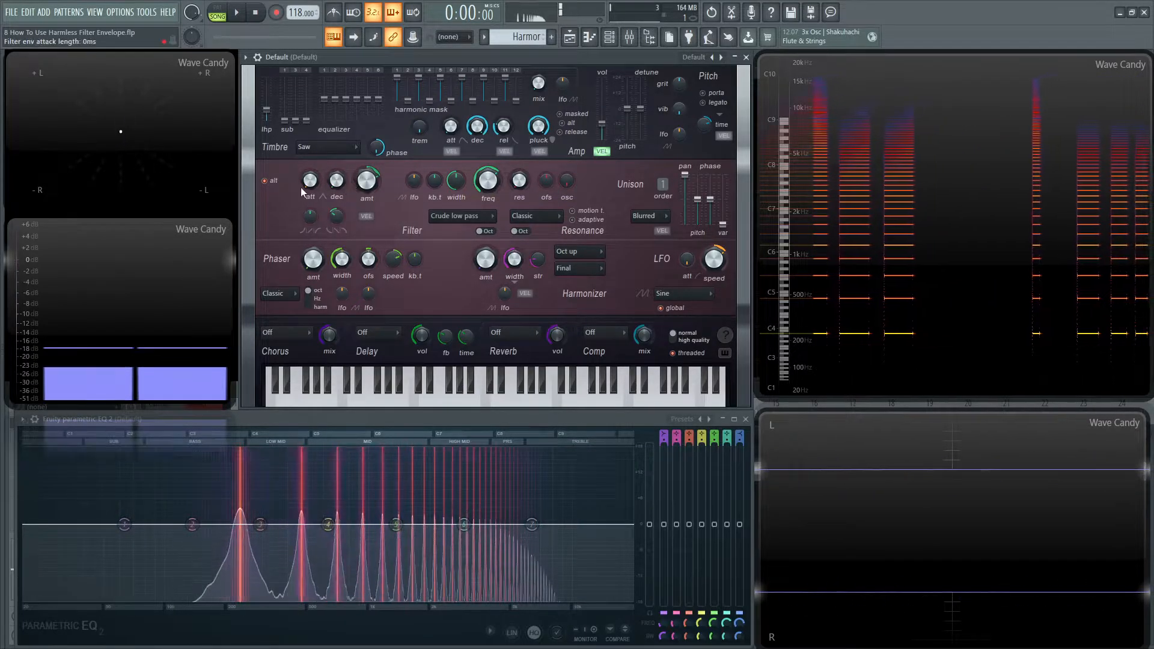
{"action": "key", "text": "j"}
{"action": "key", "text": "j"}
- Raise the filter envelope decay length through 1595 ms to 6524 ms while repeating the A#4 note
{"action": "left_click_drag", "start_coordinate": [336, 186], "coordinate": [336, 183]}
{"action": "key", "text": "j"}
{"action": "key", "text": "j"}
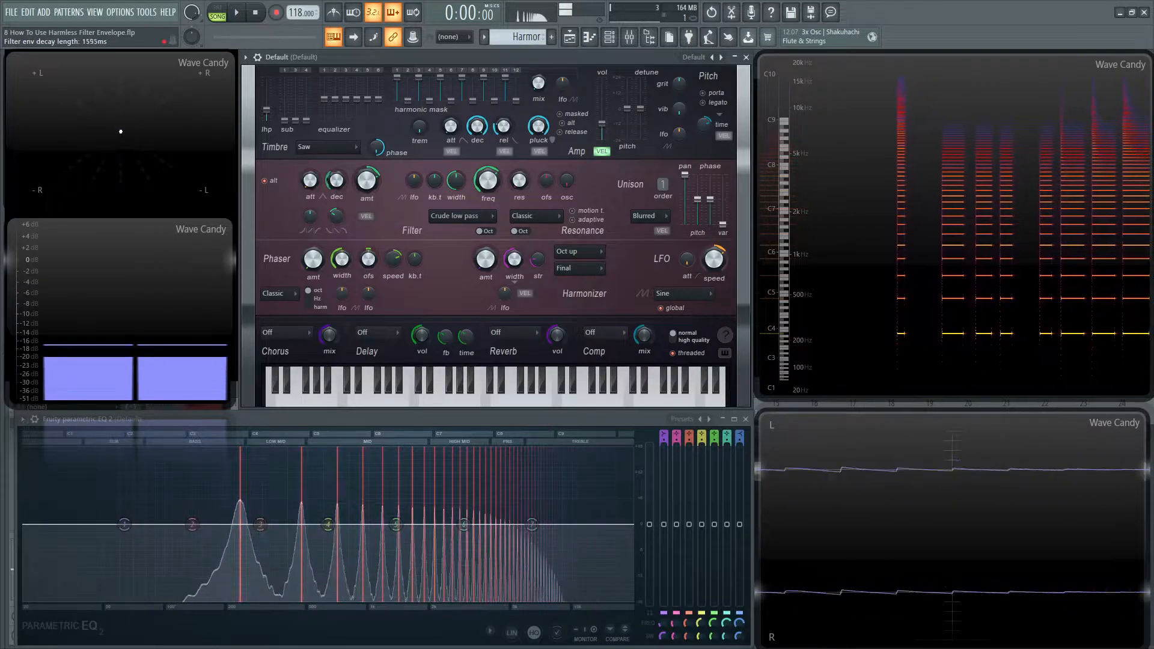
{"action": "key", "text": "j"}
{"action": "key", "text": "j"}
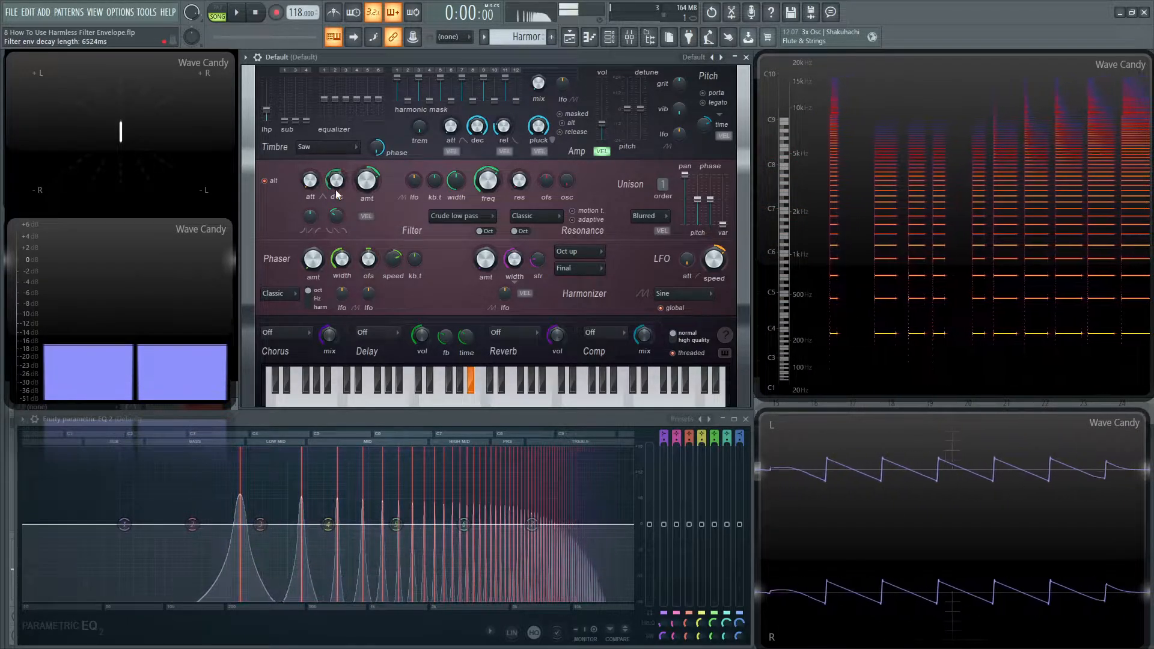
{"action": "key", "text": "j"}
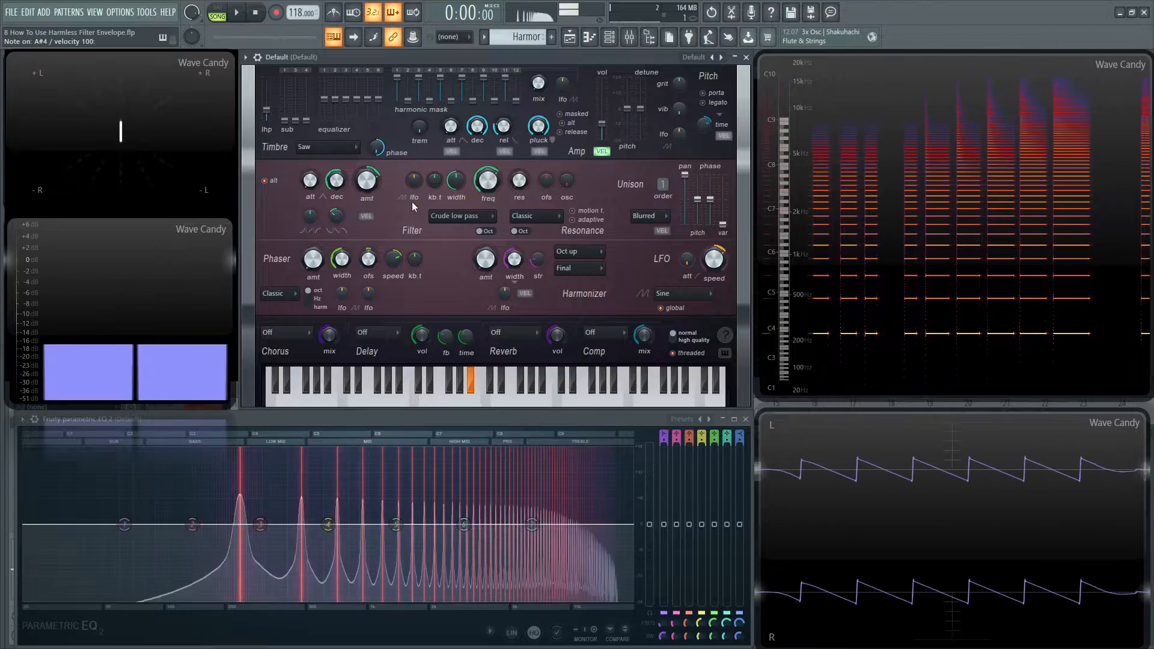
{"action": "key", "text": "j"}
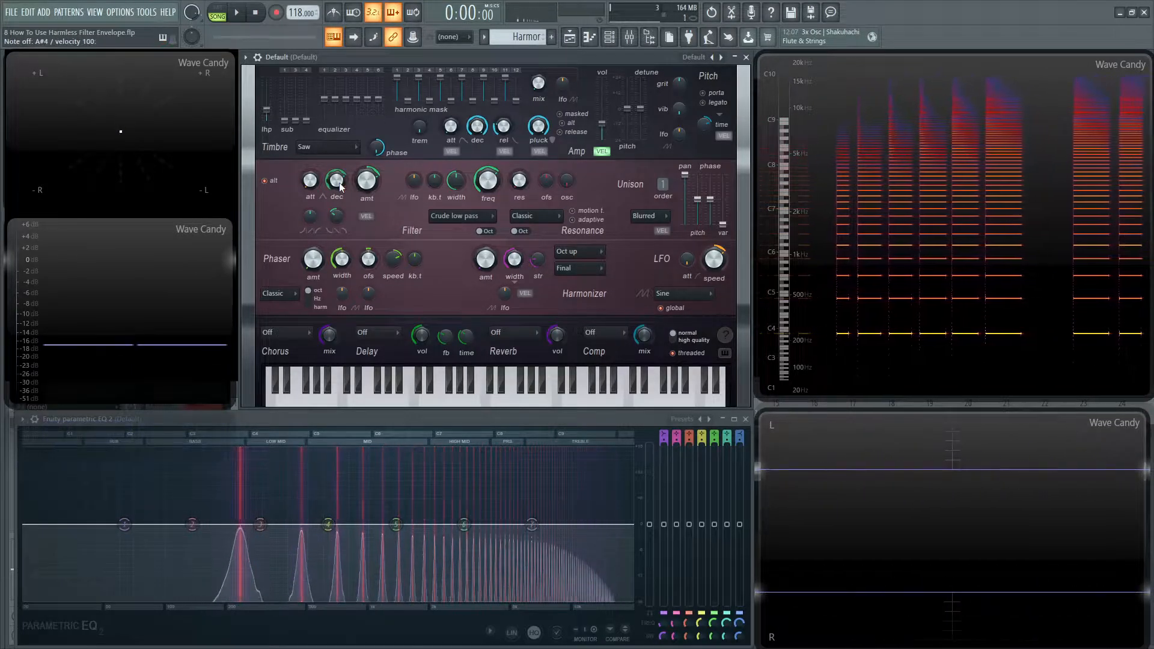
{"action": "key", "text": "j"}
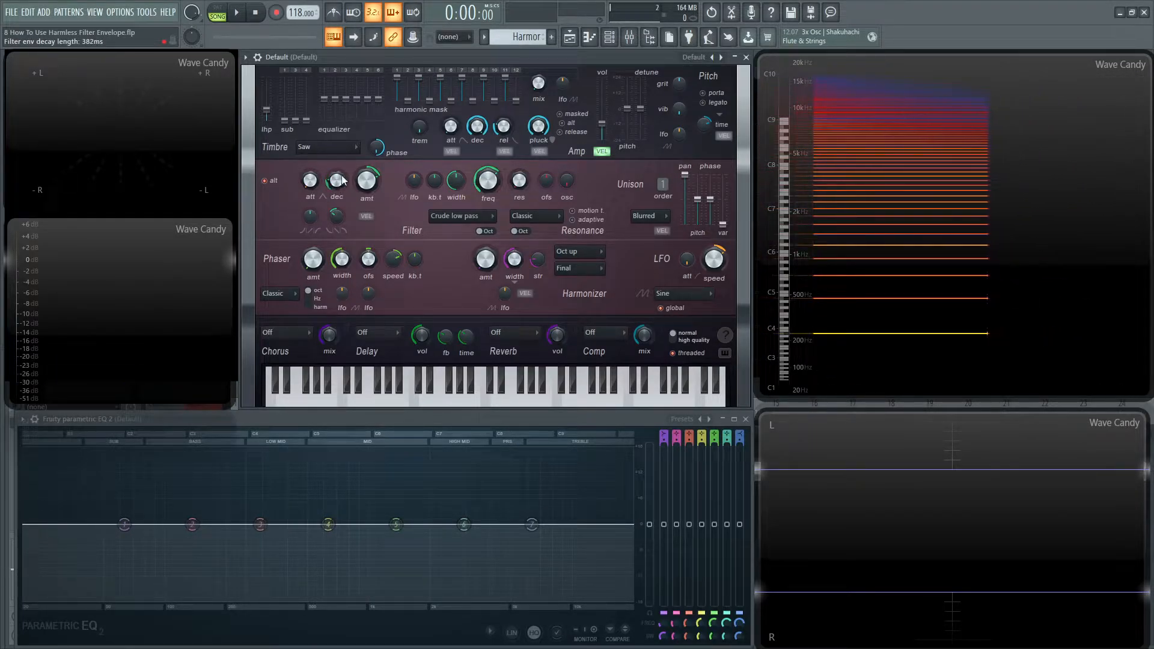
- Set the filter envelope decay length to 579 ms and audition the plucky sound with short, repeated A#4 notes
{"action": "key", "text": "j"}
{"action": "key", "text": "j"}
{"action": "key", "text": "j"}
{"action": "key", "text": "j"}
{"action": "key", "text": "j"}
{"action": "scroll", "coordinate": [341, 180], "scroll_direction": "up", "scroll_amount": 2}
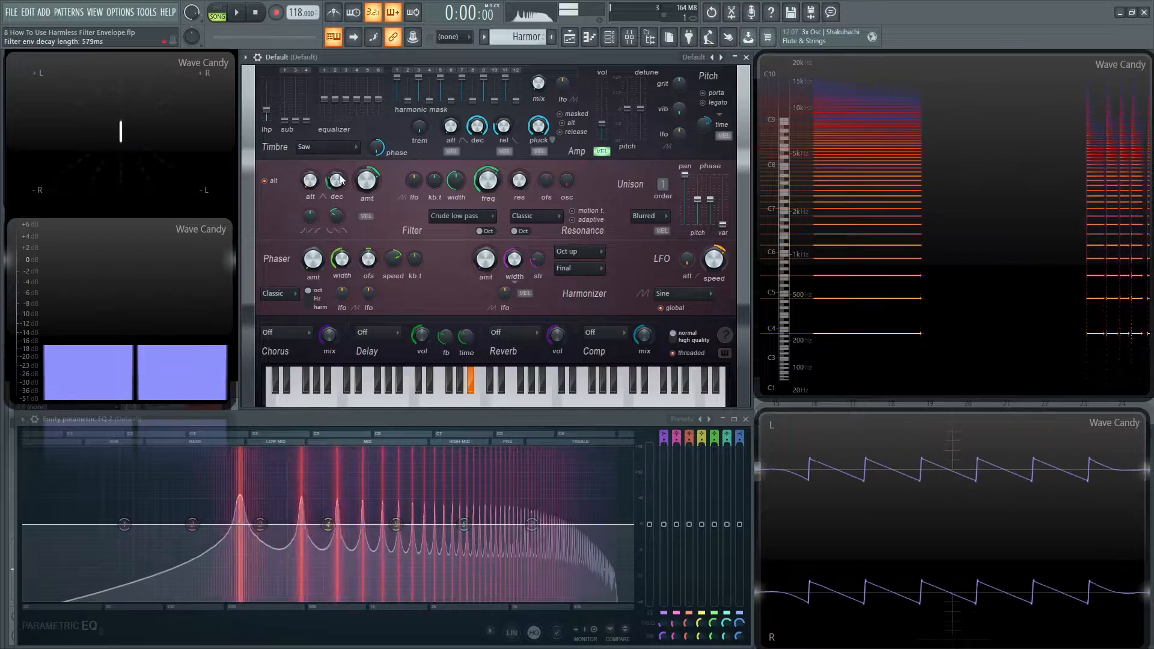
{"action": "key", "text": "j"}
{"action": "key", "text": "j"}
{"action": "key", "text": "j"}
{"action": "key", "text": "j"}
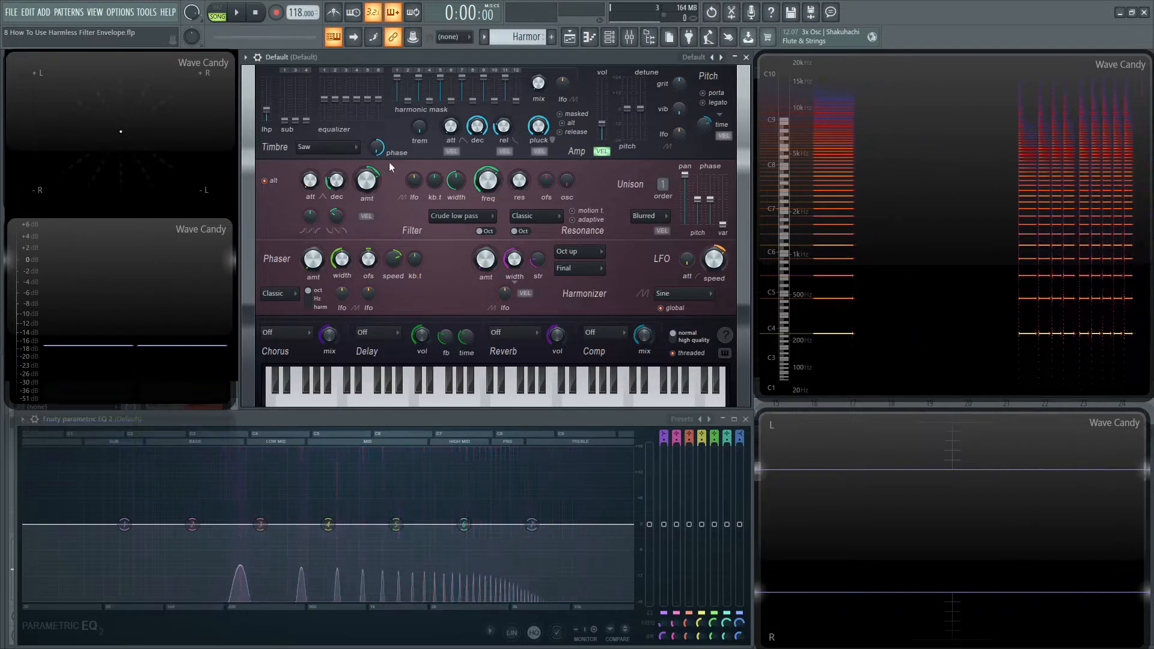
- Try a filter resonance amount of 55% while playing a short melody around G#4, F#4 and A#4
{"action": "key", "text": "h"}
{"action": "key", "text": "h"}
{"action": "key", "text": "h"}
{"action": "key", "text": "h"}
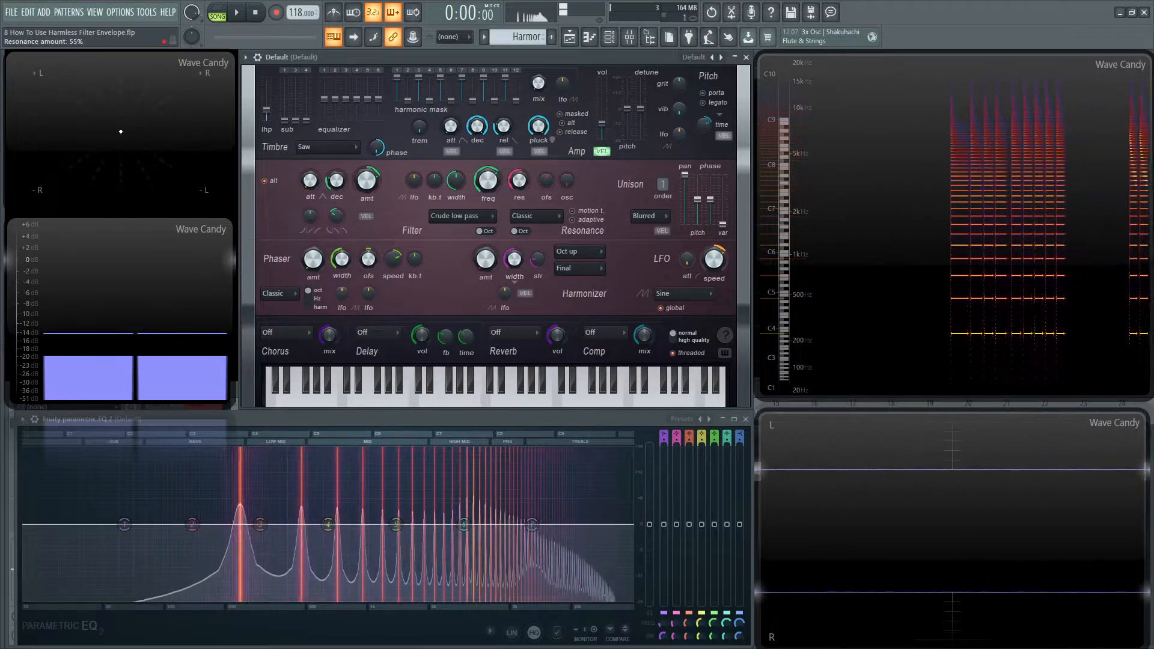
{"action": "key", "text": "g"}
{"action": "key", "text": "g"}
{"action": "key", "text": "h"}
{"action": "key", "text": "j"}
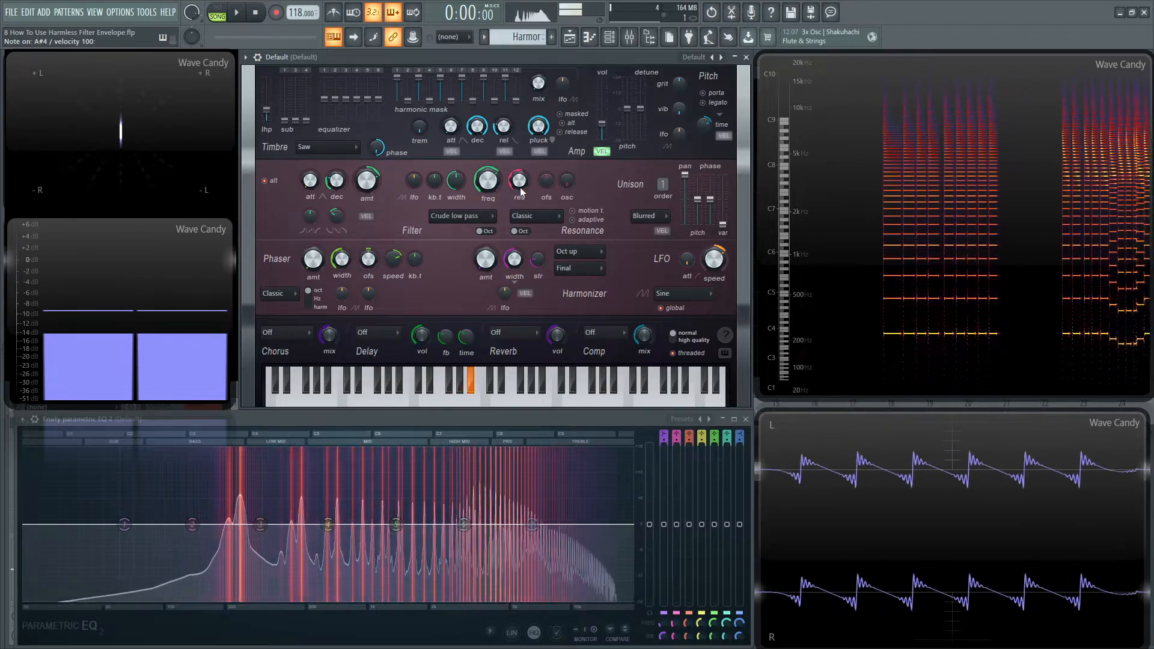
{"action": "key", "text": "h"}
{"action": "key", "text": "g"}
{"action": "key", "text": "d"}
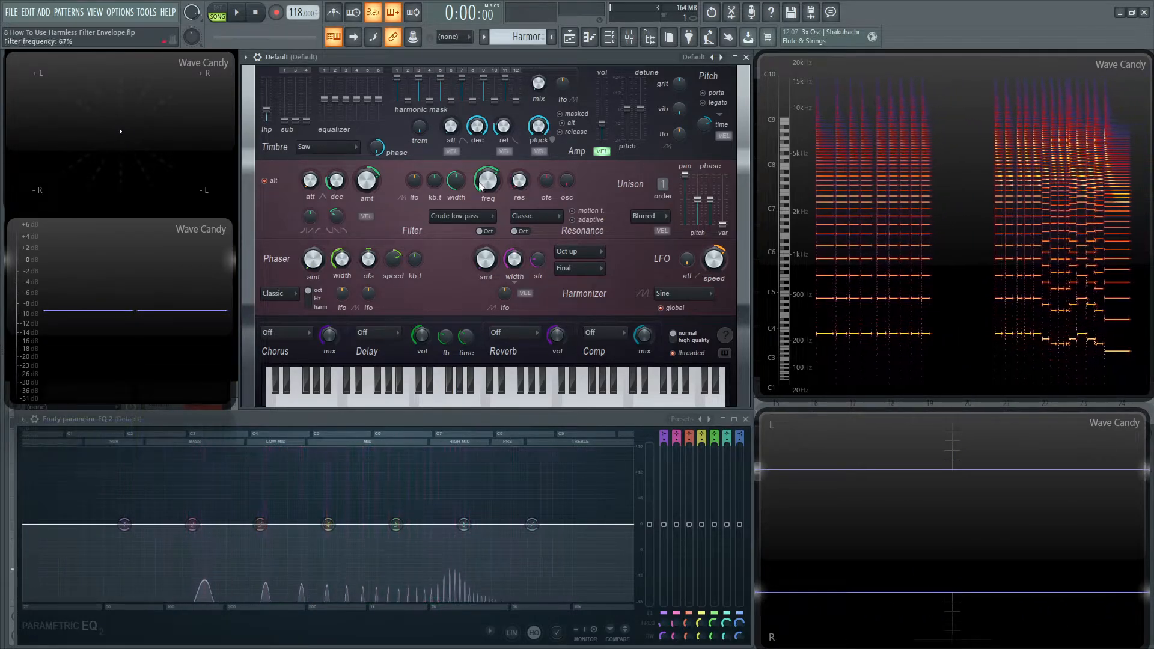
- Set the filter envelope amount to 0% and audition repeated G#4 notes
{"action": "left_click_drag", "start_coordinate": [367, 180], "coordinate": [367, 172]}
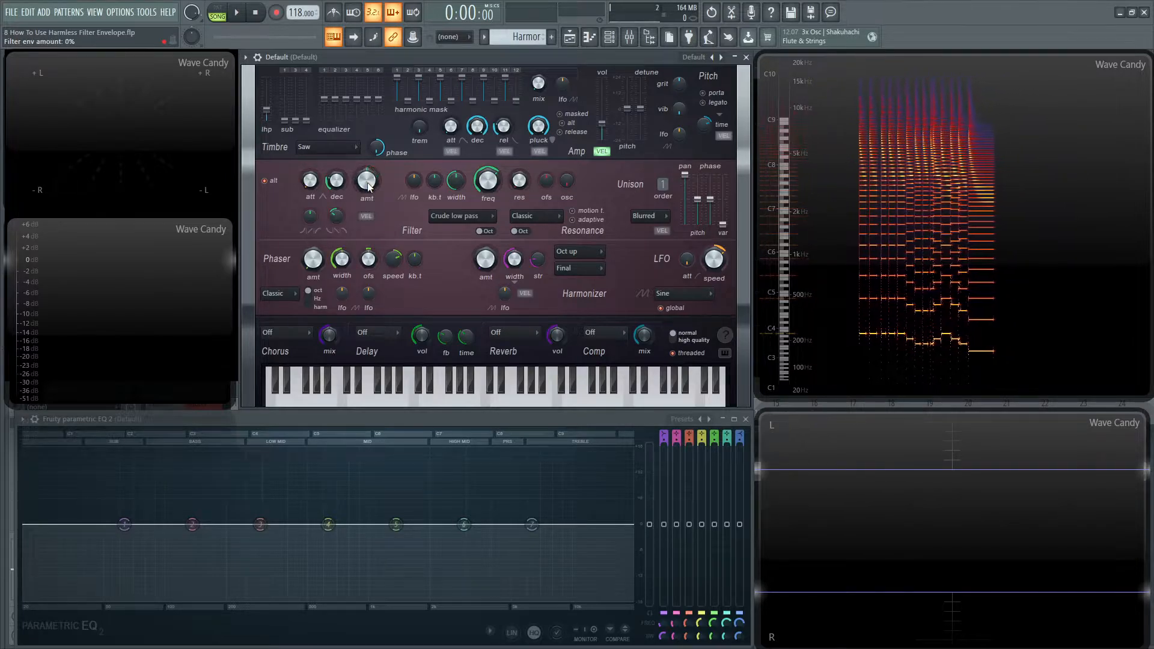
{"action": "key", "text": "h"}
{"action": "key", "text": "h"}
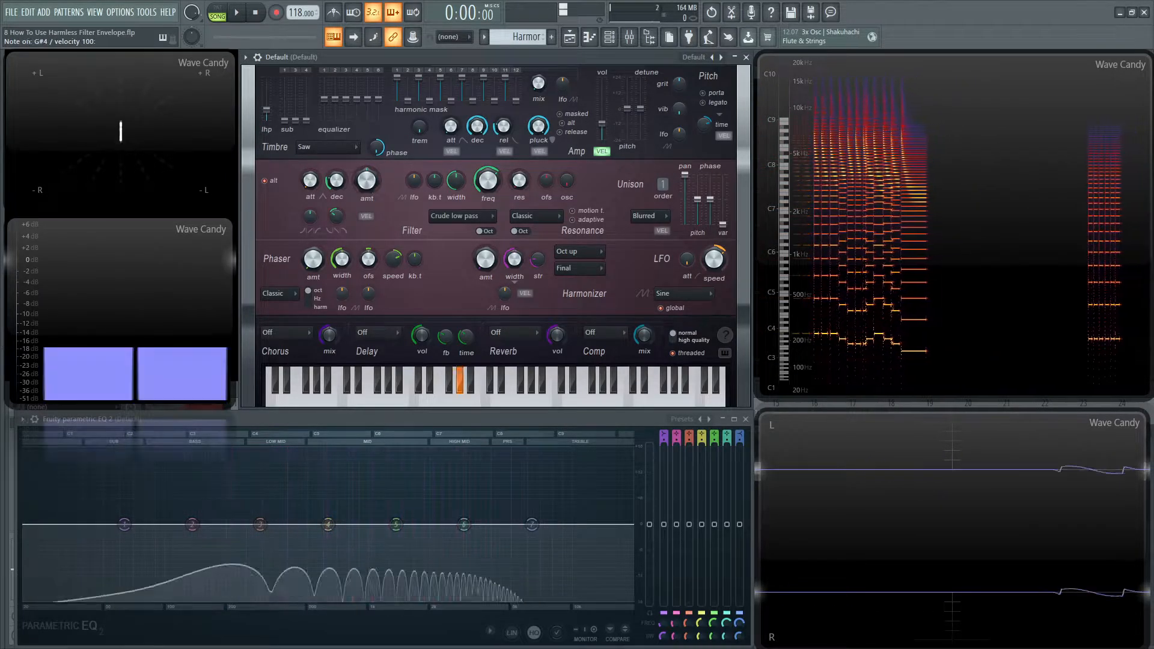
{"action": "key", "text": "h"}
{"action": "key", "text": "h"}
{"action": "key", "text": "h"}
{"action": "key", "text": "h"}
{"action": "key", "text": "h"}
{"action": "key", "text": "h"}
{"action": "key", "text": "h"}
- Sweep the filter envelope amount up to 96% while playing repeated G#4 and lower notes, and reset it to 0%
{"action": "left_click_drag", "start_coordinate": [367, 181], "coordinate": [367, 127]}
{"action": "key", "text": "h"}
{"action": "key", "text": "h"}
{"action": "key", "text": "h"}
{"action": "key", "text": "h"}
{"action": "key", "text": "h"}
{"action": "key", "text": "h"}
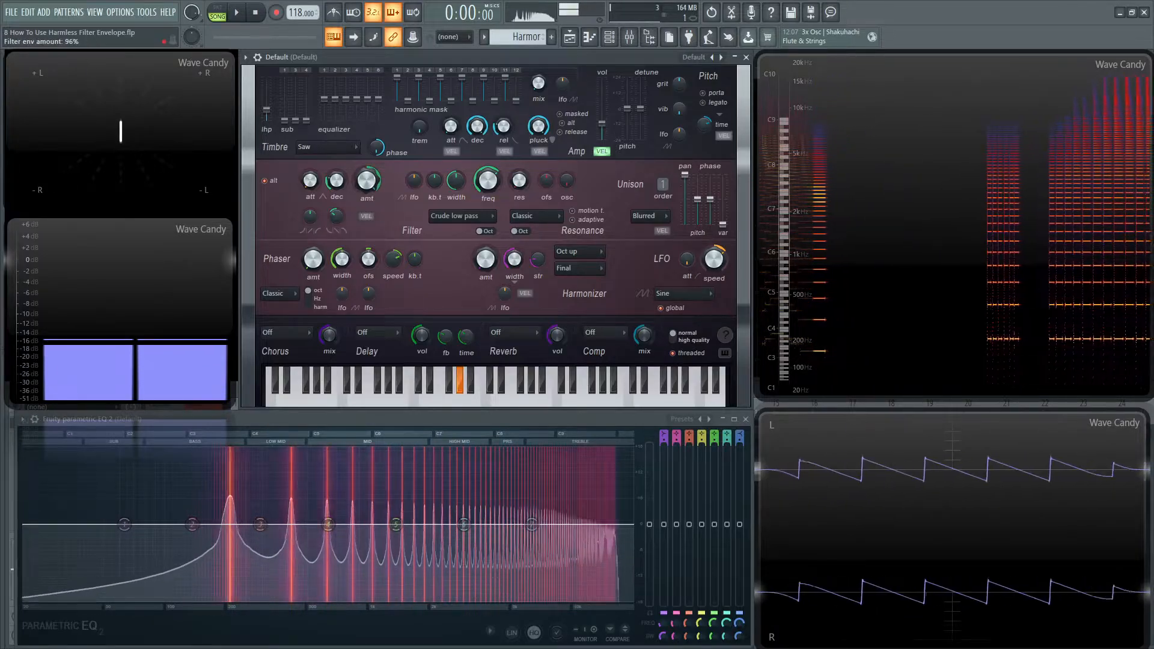
{"action": "key", "text": "g"}
{"action": "key", "text": "v"}
{"action": "left_click", "coordinate": [366, 182], "text": "alt"}
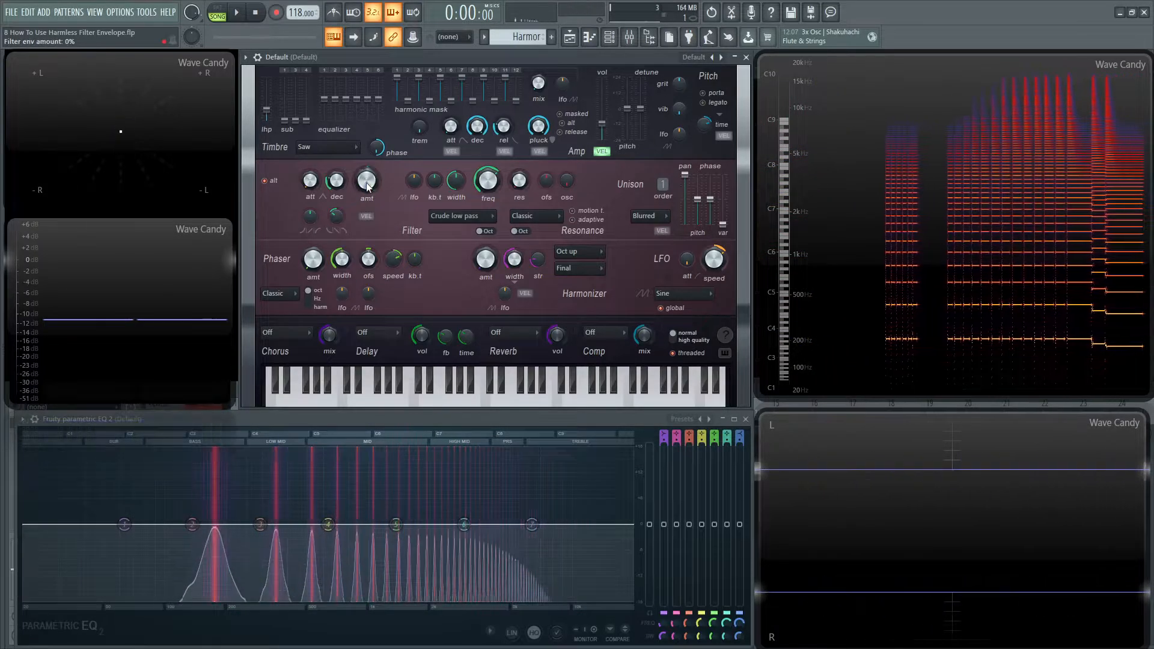
- Reset the filter envelope decay slope to its neutral setting and audition repeated F#4 notes
{"action": "left_click", "coordinate": [338, 218], "text": "alt"}
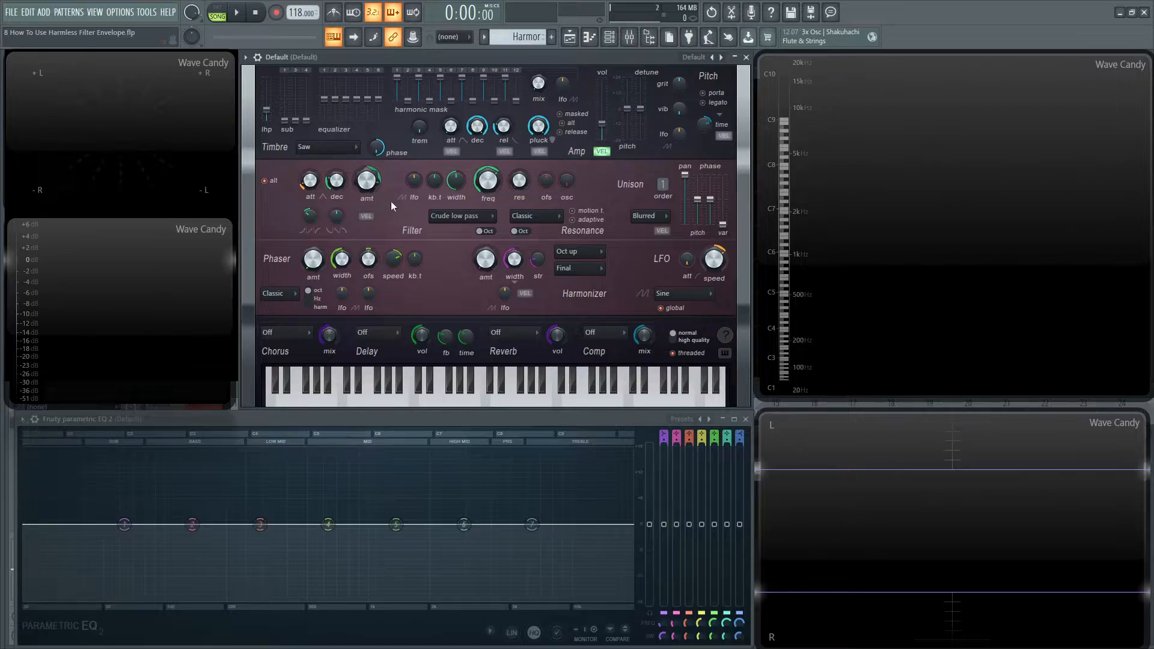
{"action": "key", "text": "g"}
{"action": "key", "text": "g"}
{"action": "key", "text": "g"}
{"action": "key", "text": "g"}
- Lower the filter envelope attack slope and fine-tune the attack length while auditioning repeated F#4 notes
{"action": "left_click_drag", "start_coordinate": [309, 218], "coordinate": [309, 240]}
{"action": "key", "text": "g"}
{"action": "key", "text": "g"}
{"action": "key", "text": "g"}
{"action": "left_click_drag", "start_coordinate": [310, 180], "coordinate": [310, 178]}
{"action": "key", "text": "g"}
{"action": "key", "text": "g"}
{"action": "key", "text": "g"}
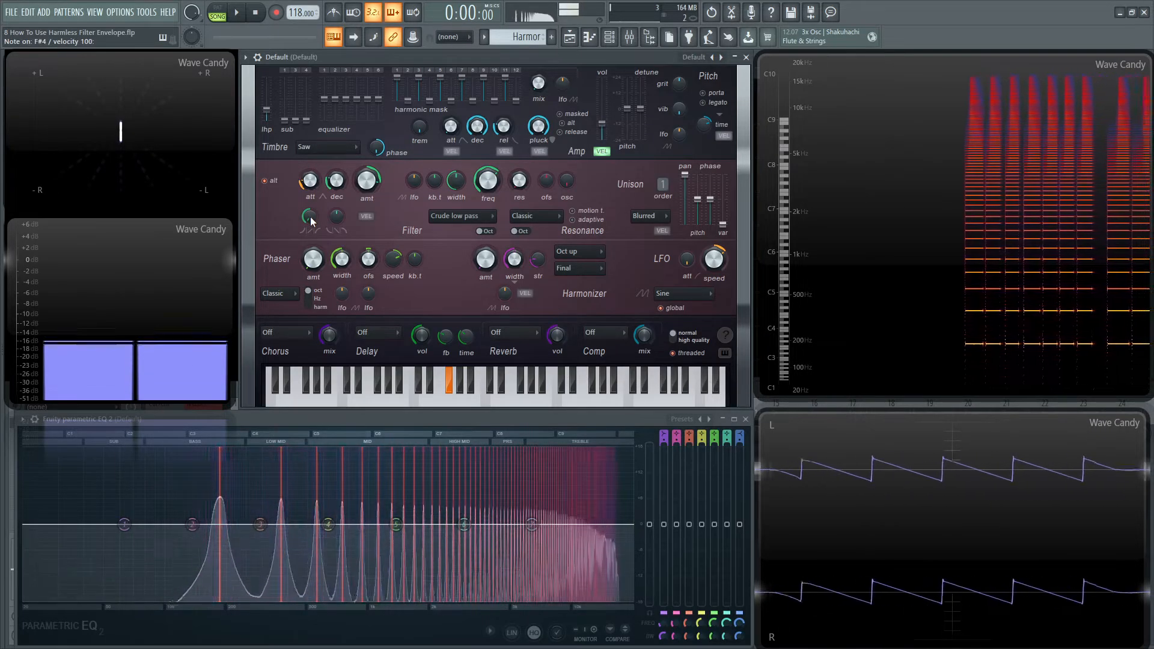
{"action": "key", "text": "g"}
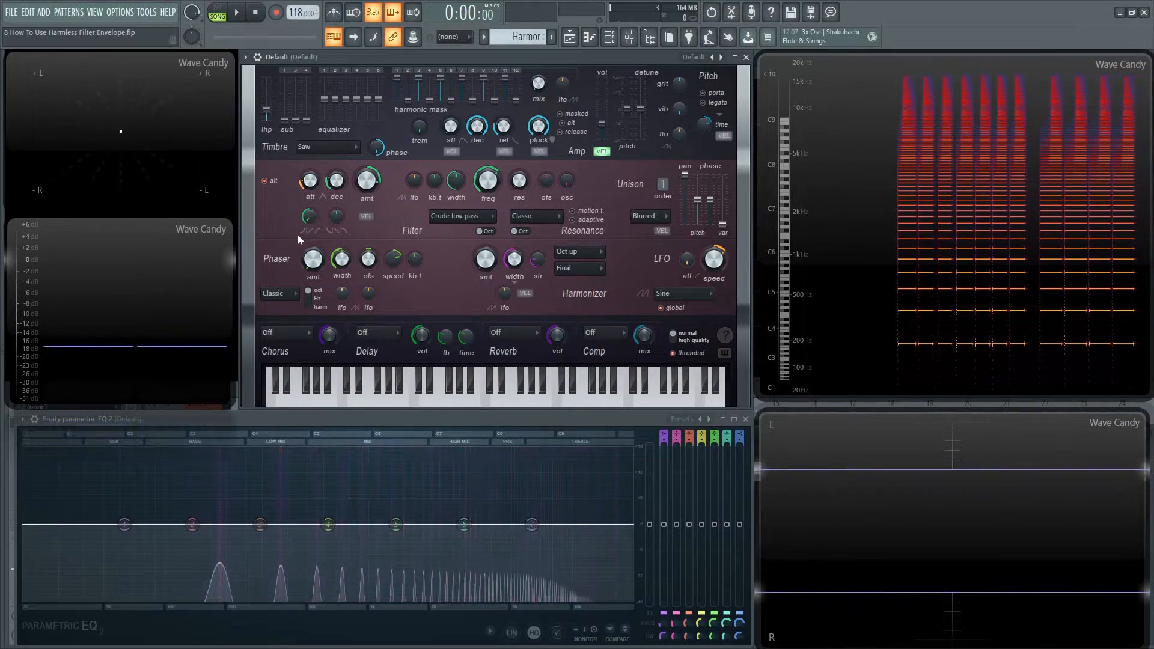
{"action": "key", "text": "g"}
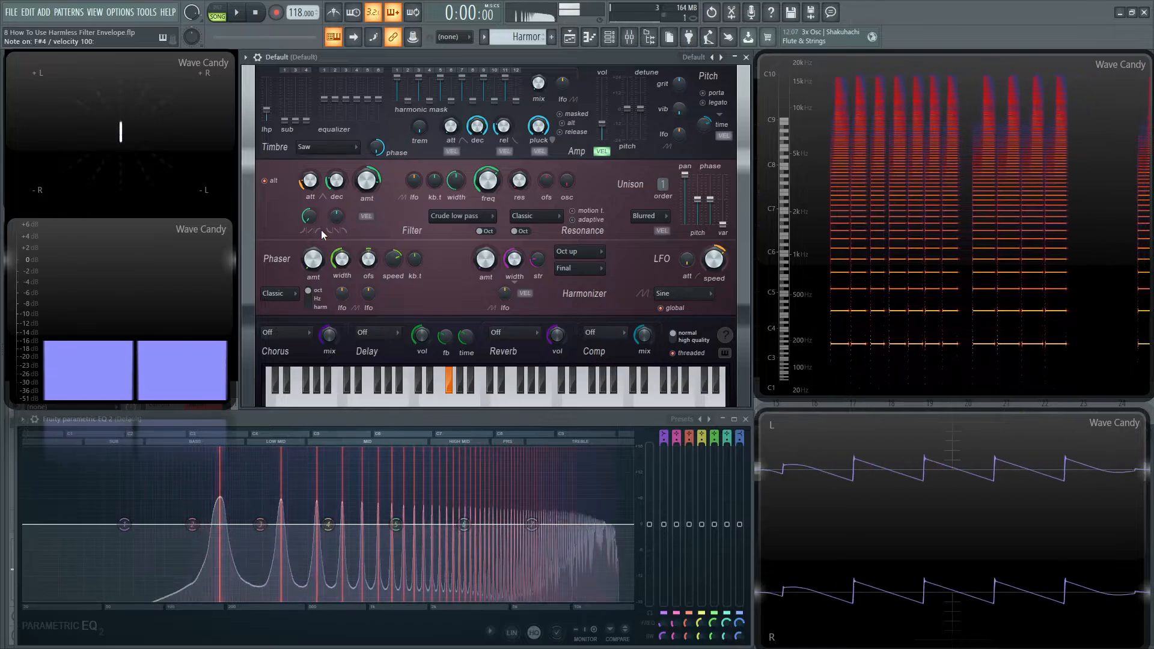
- Try a filter envelope attack slope of 46%, return the slope to neutral, and audition F#4 with each setting
{"action": "key", "text": "g"}
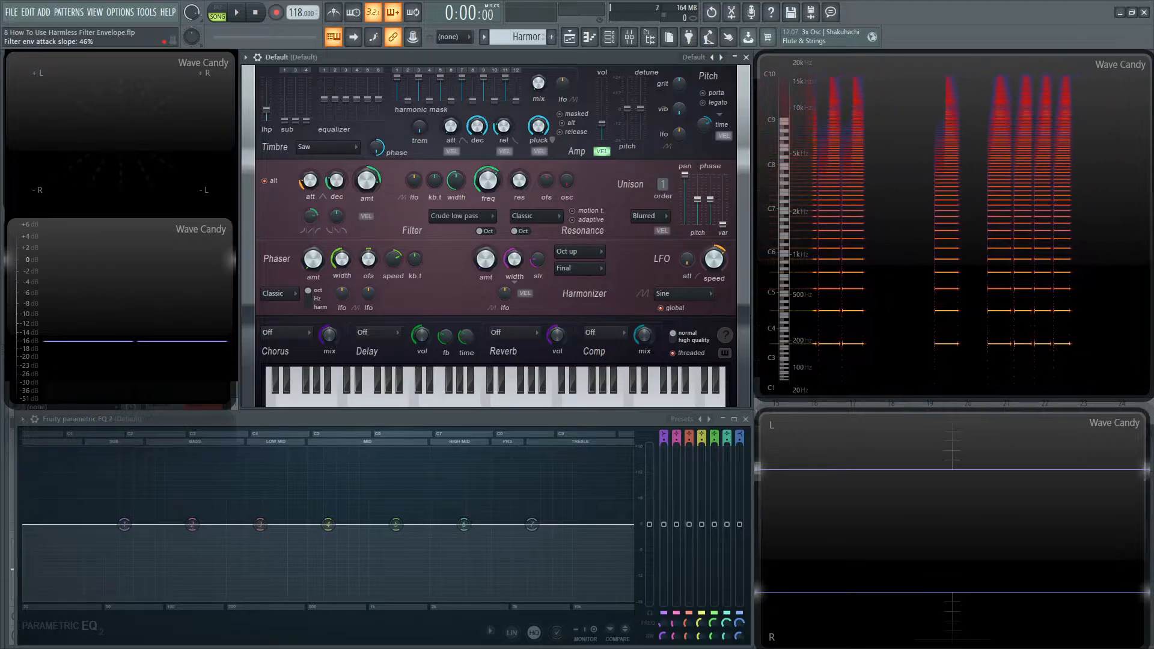
{"action": "key", "text": "g"}
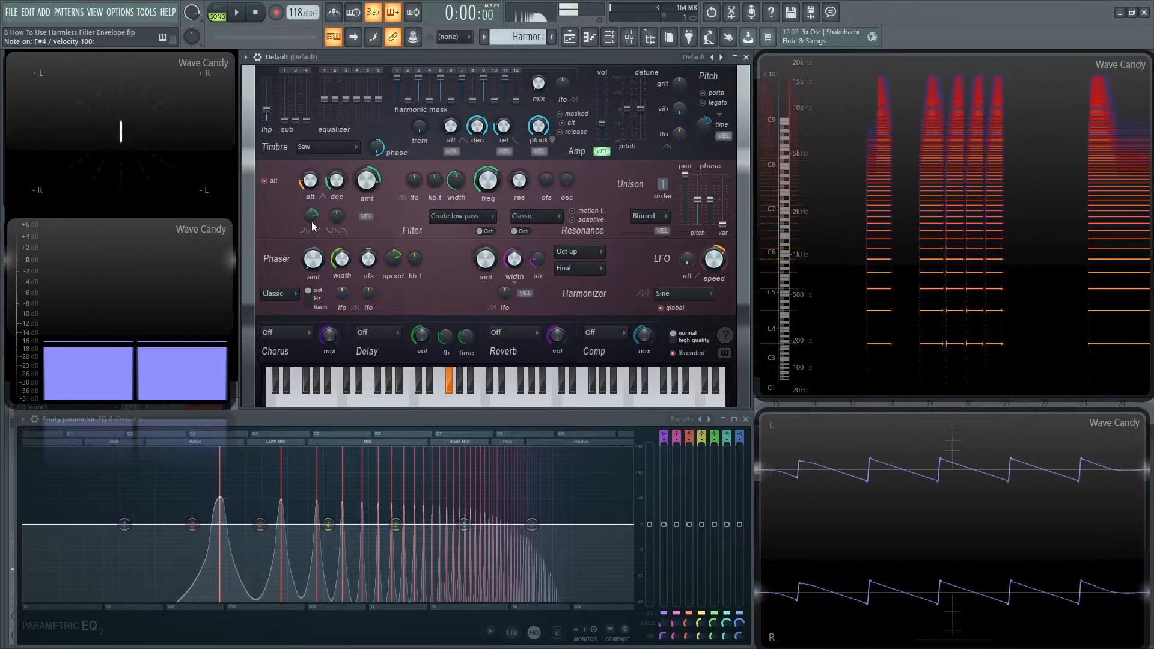
{"action": "key", "text": "g"}
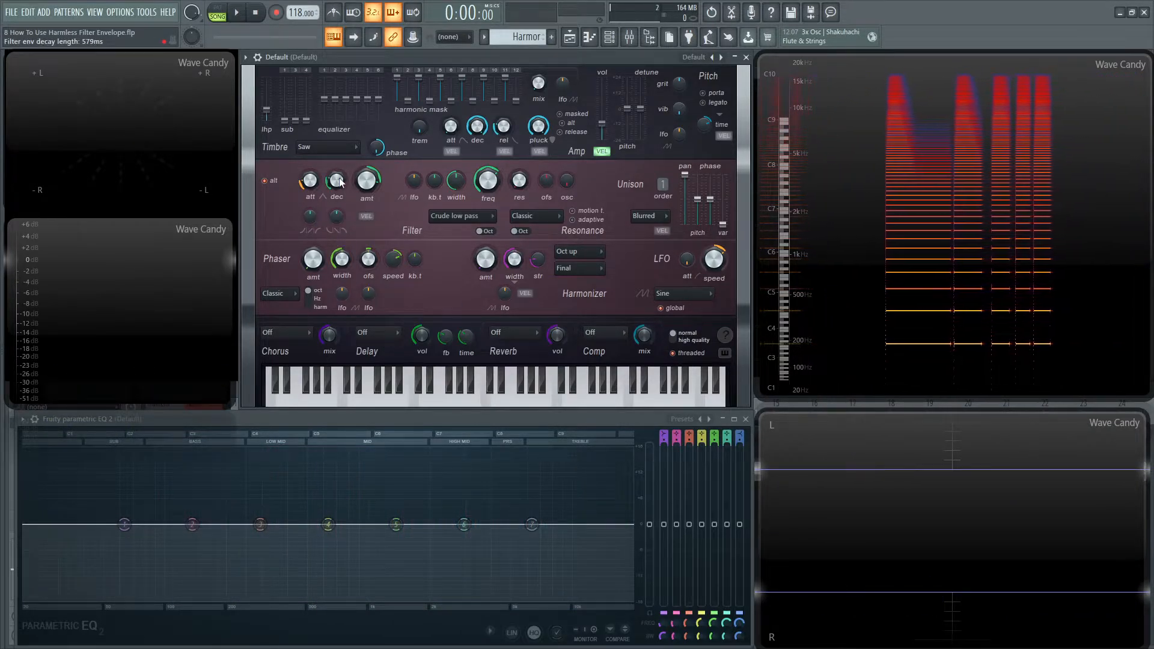
{"action": "key", "text": "g"}
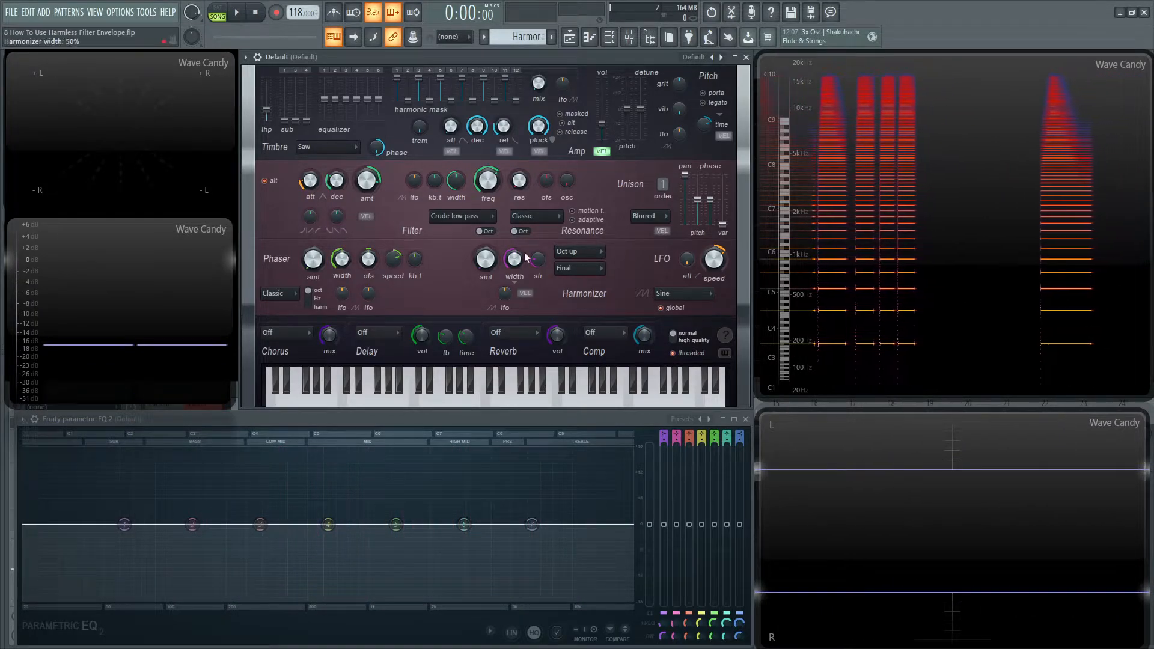
{"action": "key", "text": "g"}
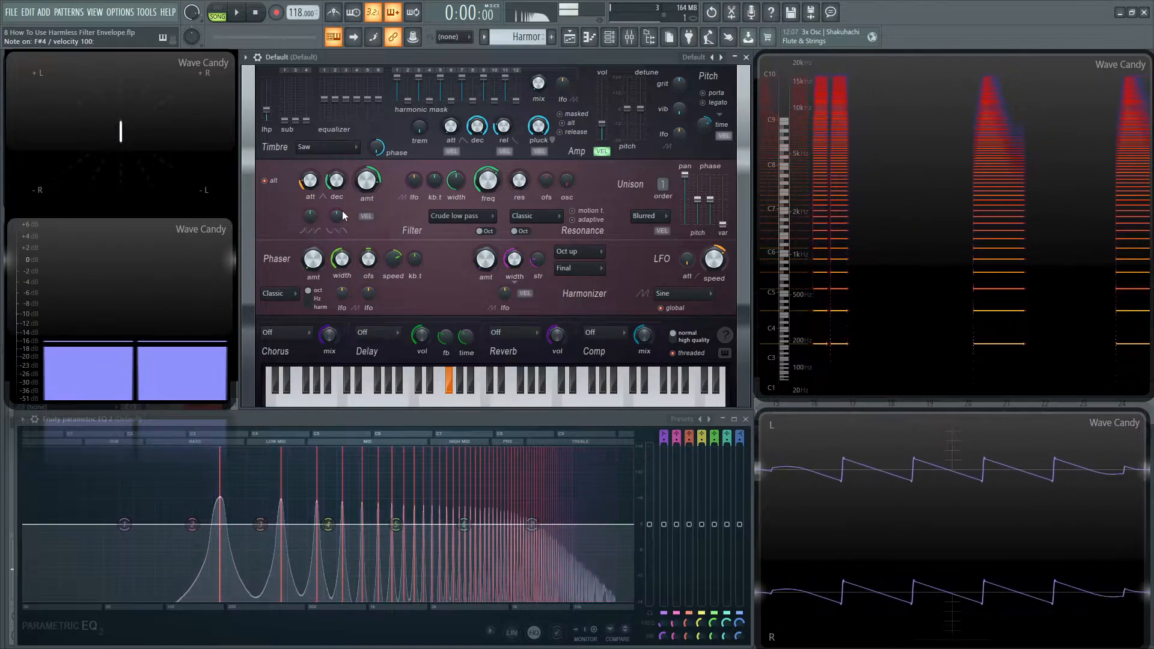
- Try a lower filter envelope decay slope while auditioning repeated F#4 notes
{"action": "key", "text": "g"}
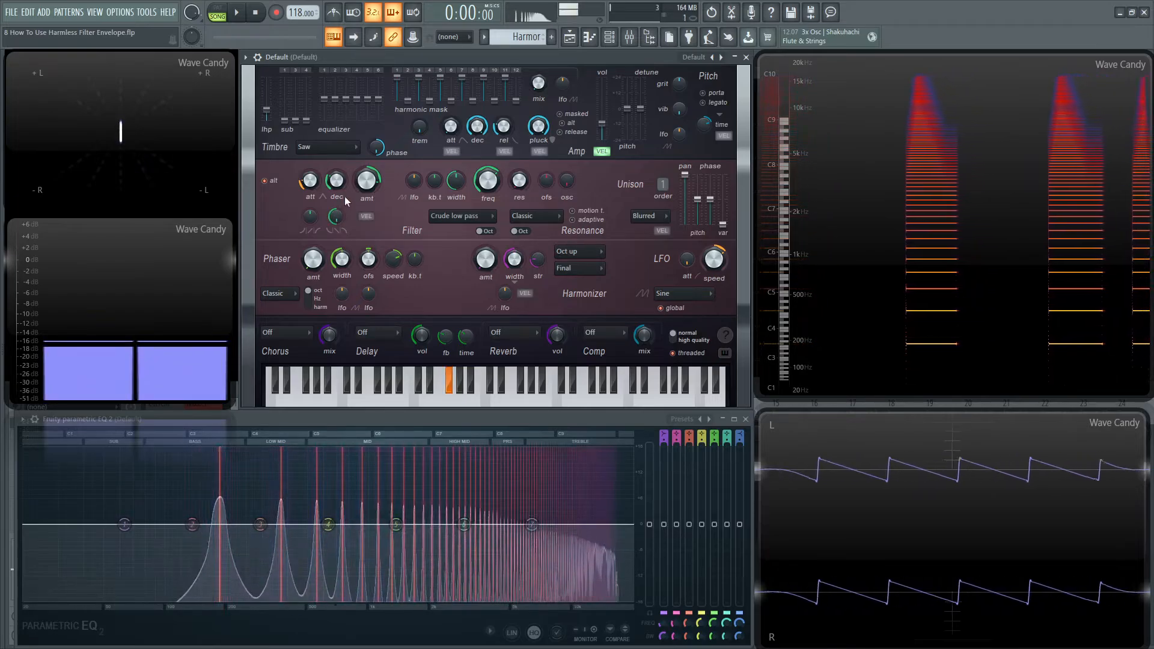
{"action": "key", "text": "g"}
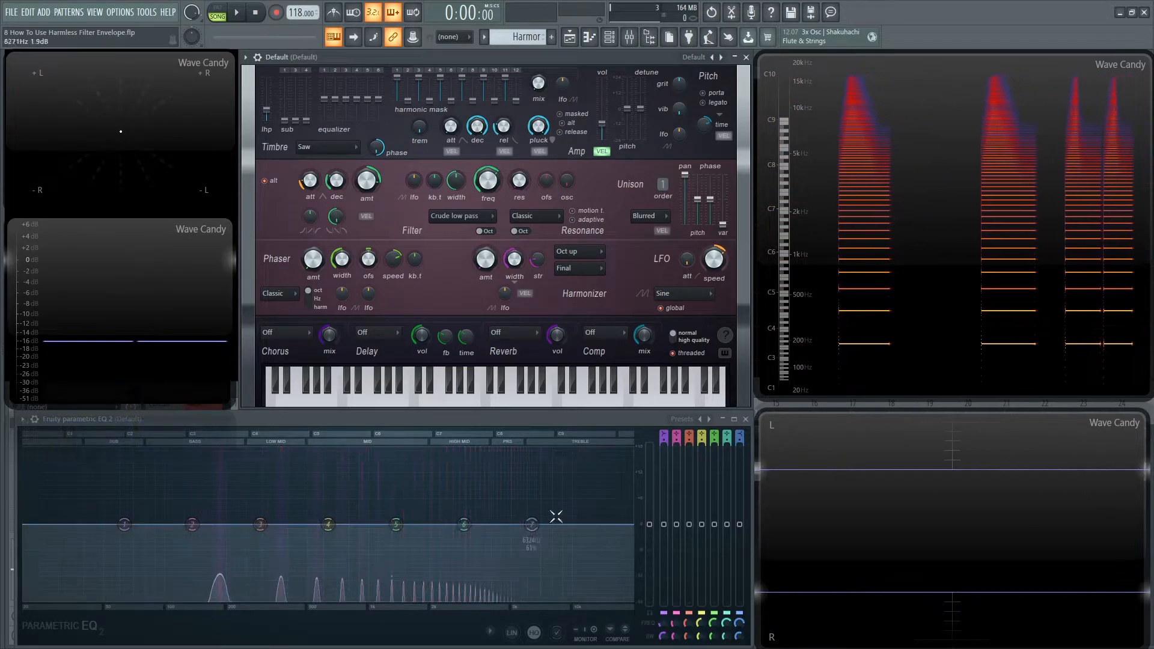
{"action": "key", "text": "g"}
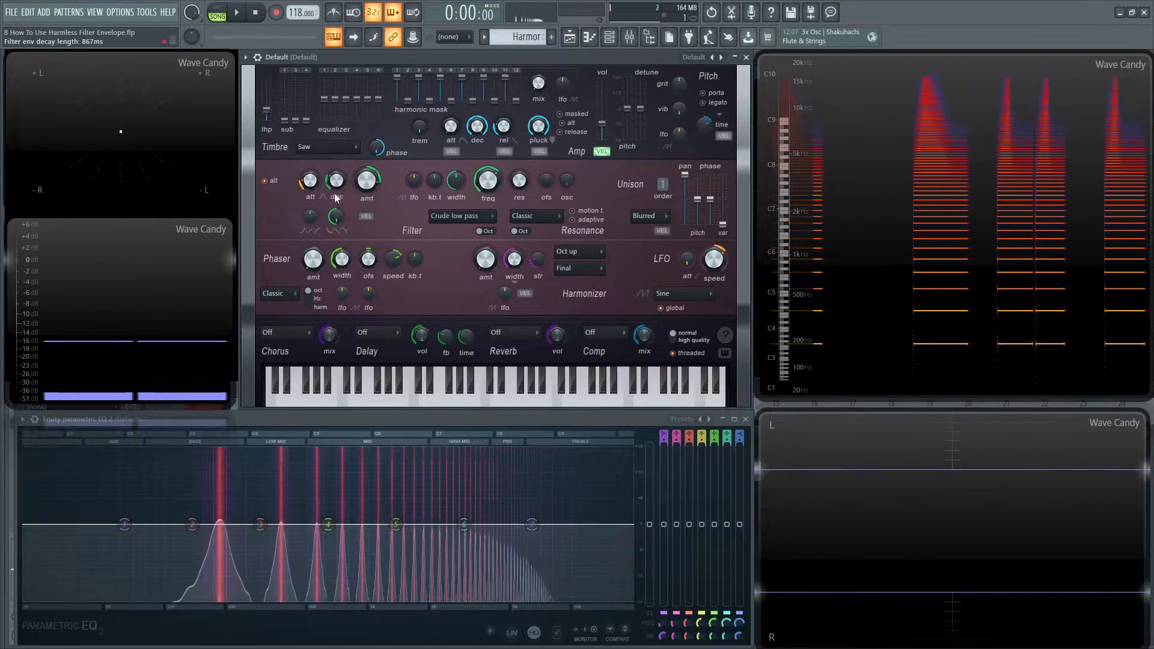
- Try a filter envelope decay slope above neutral while auditioning repeated F#4 notes
{"action": "key", "text": "g"}
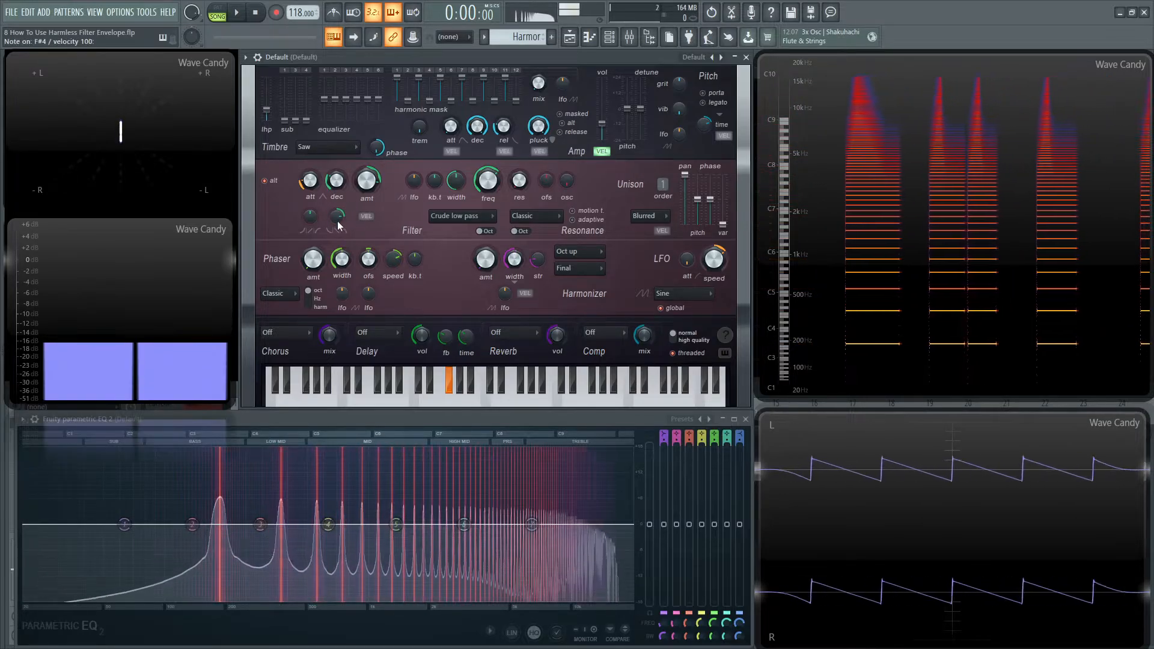
{"action": "key", "text": "g"}
{"action": "key", "text": "g"}
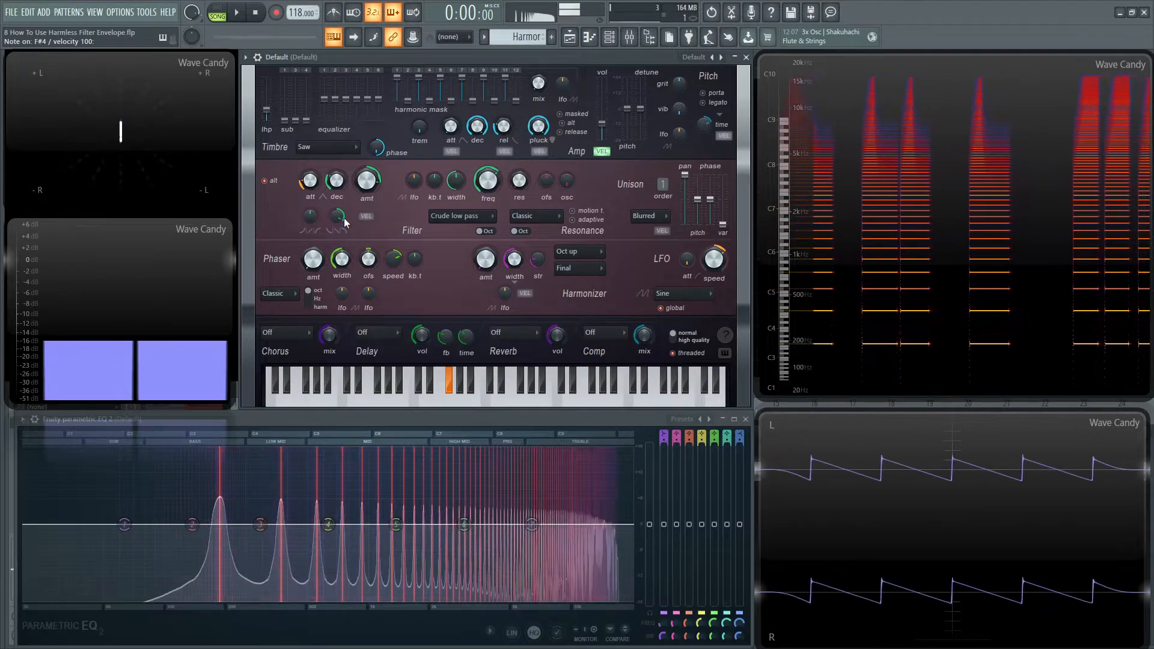
{"action": "key", "text": "g"}
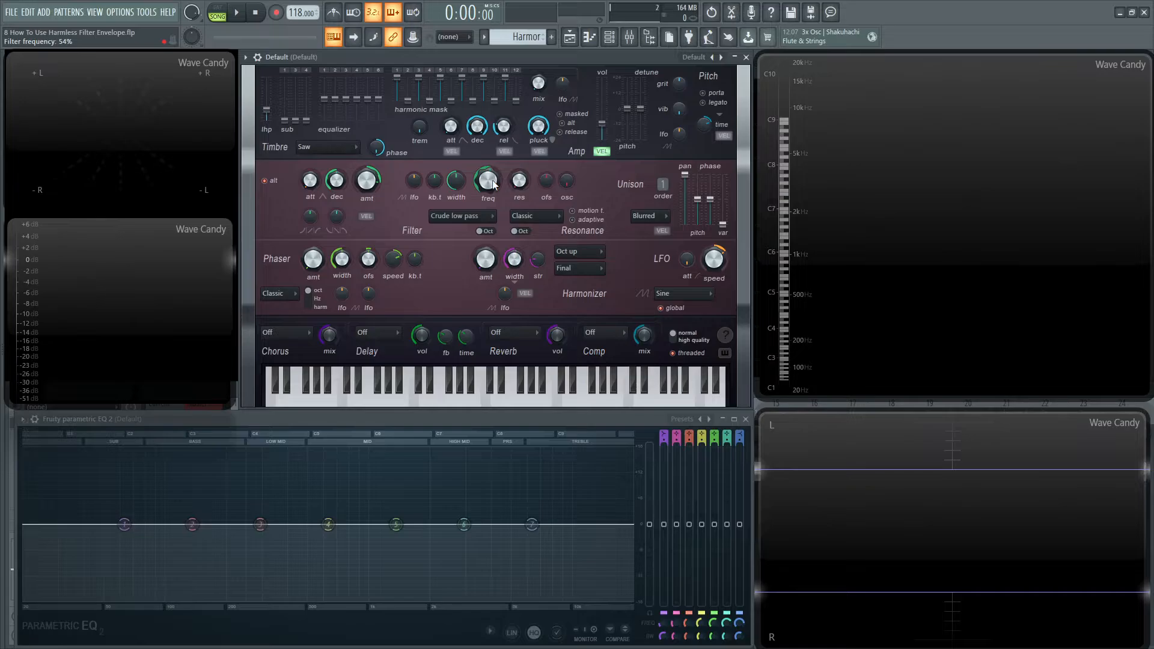
- Compare held F#4 notes with the filter's alt mode on and off, resetting the envelope amount in between, and switch alt mode back on
{"action": "key", "text": "g"}
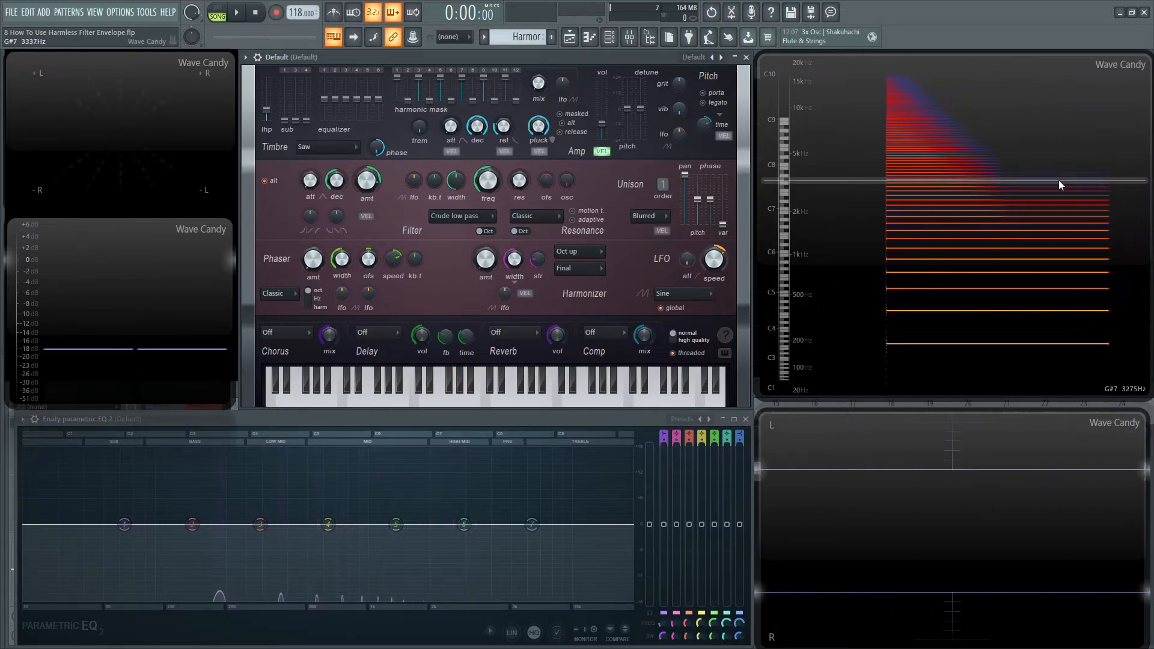
{"action": "left_click", "coordinate": [361, 188], "text": "alt"}
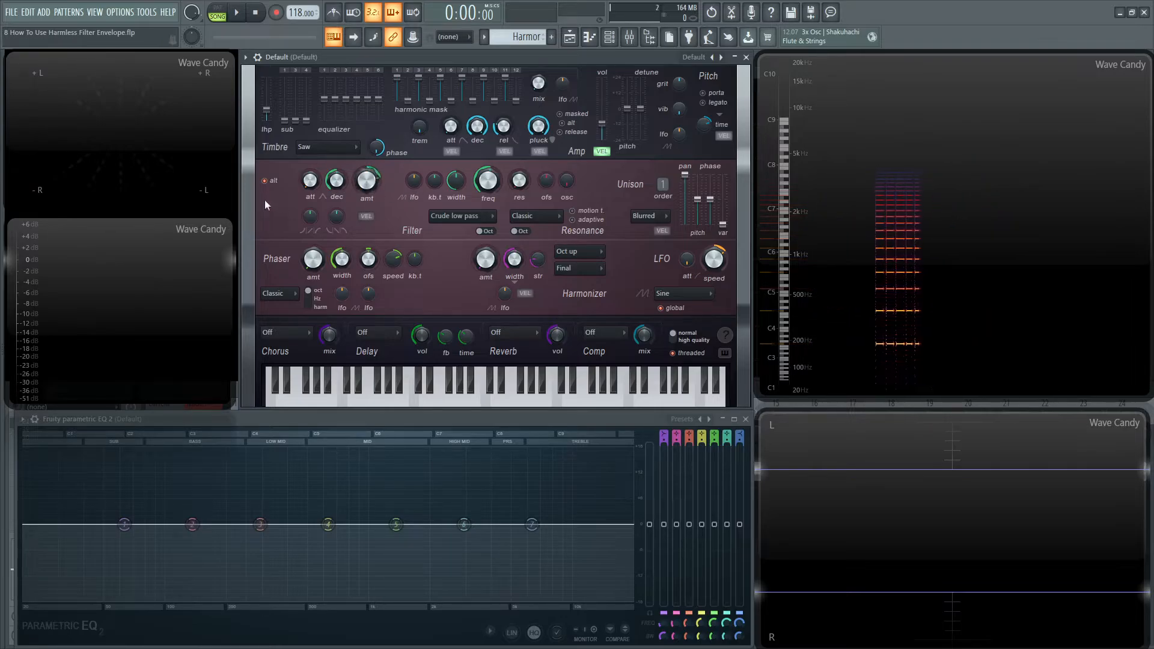
{"action": "key", "text": "g"}
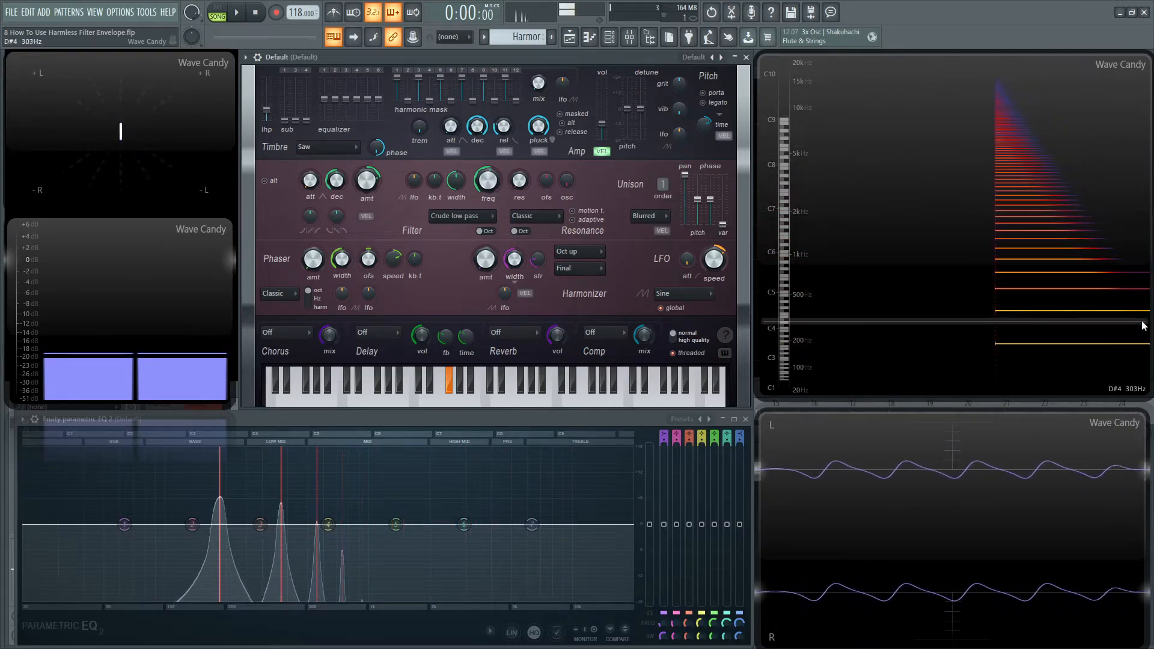
{"action": "left_click", "coordinate": [271, 181]}
- Reset the filter envelope amount and play four short F#4 notes, and raise the amount and hold F#4 for comparison
{"action": "left_click", "coordinate": [368, 182], "text": "alt"}
{"action": "key", "text": "v"}
{"action": "key", "text": "v"}
{"action": "key", "text": "v"}
{"action": "key", "text": "v"}
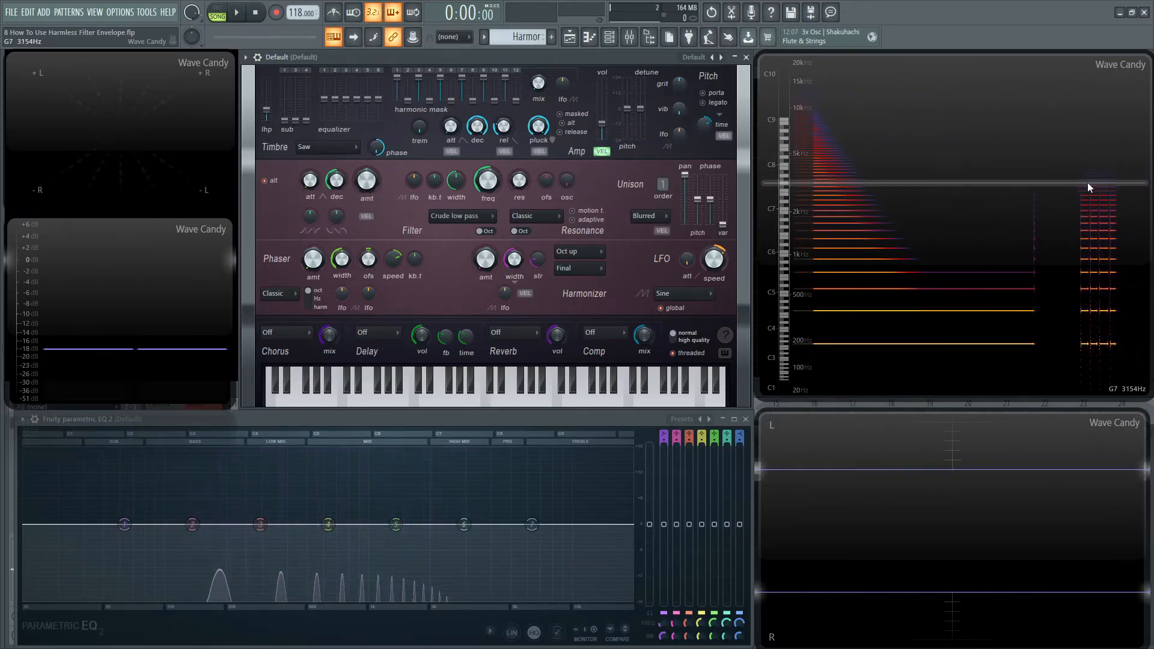
{"action": "left_click_drag", "start_coordinate": [368, 183], "coordinate": [368, 175]}
{"action": "key", "text": "v"}
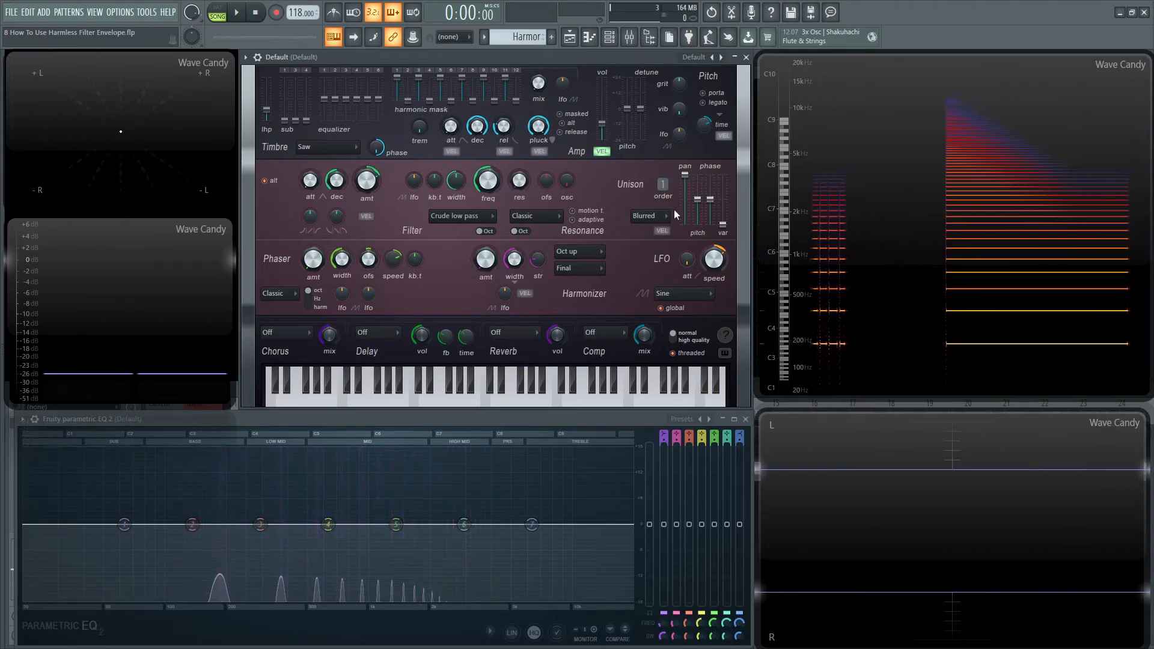
- Turn on velocity control of the filter envelope amount
{"action": "left_click", "coordinate": [366, 216]}
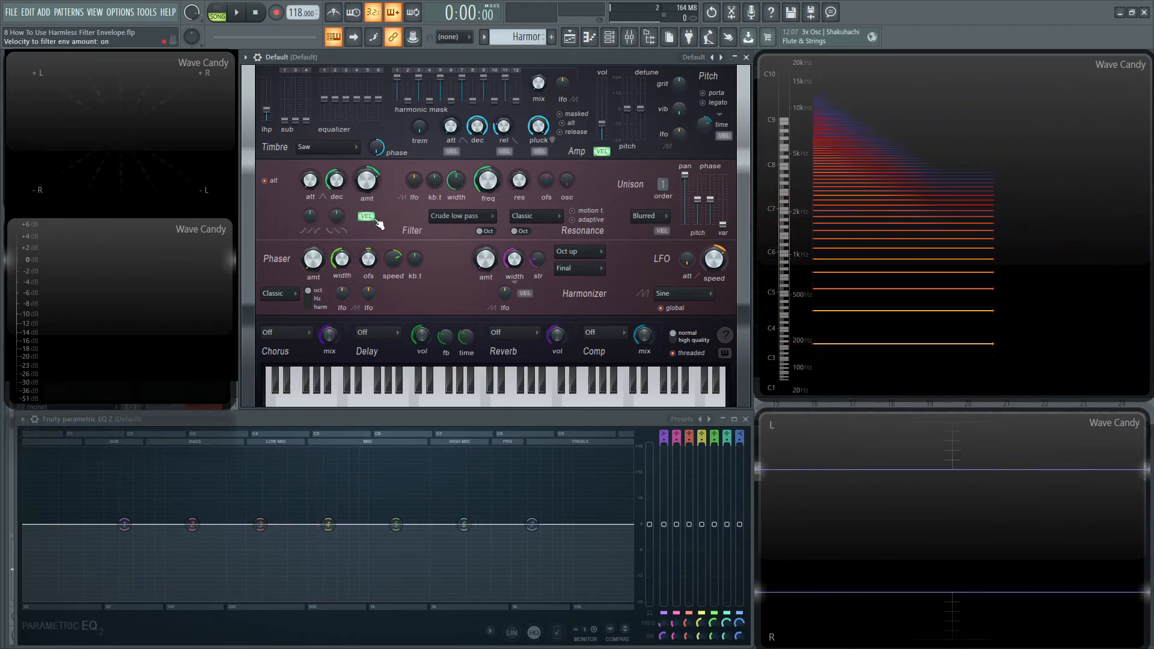